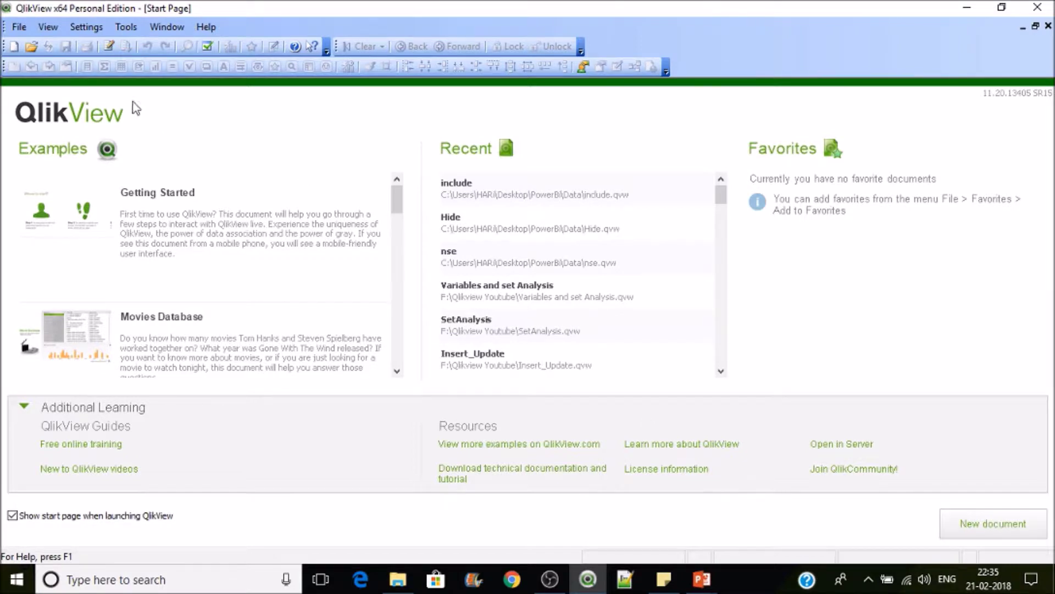
Create a new blank QlikView document, QV1, with an empty Main sheet
left_click(16, 48)
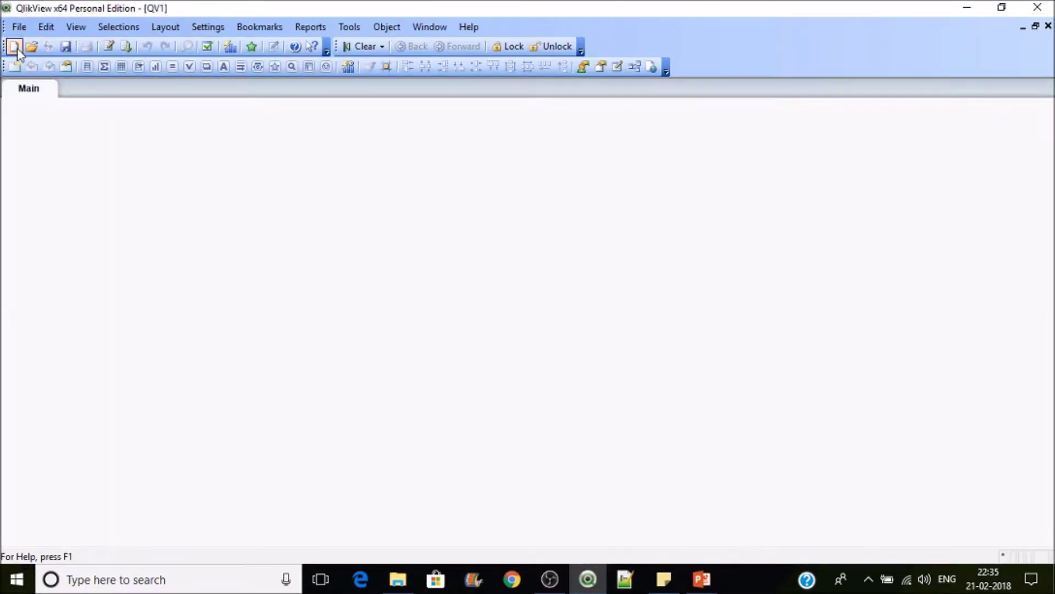
Save the new document under the file name 'group by'
key("ctrl+s")
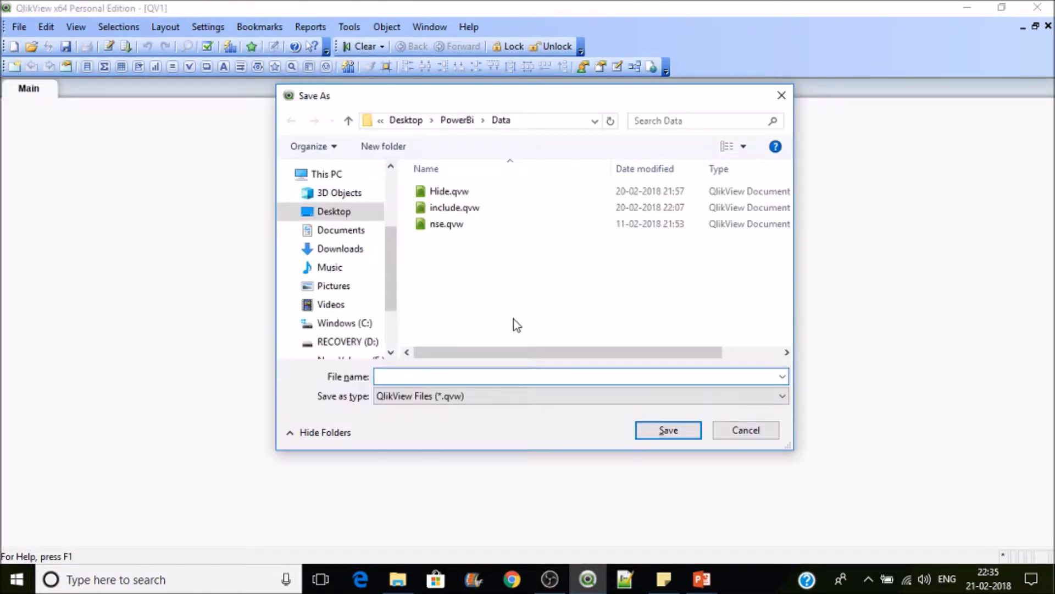
type("group by")
key("Return")
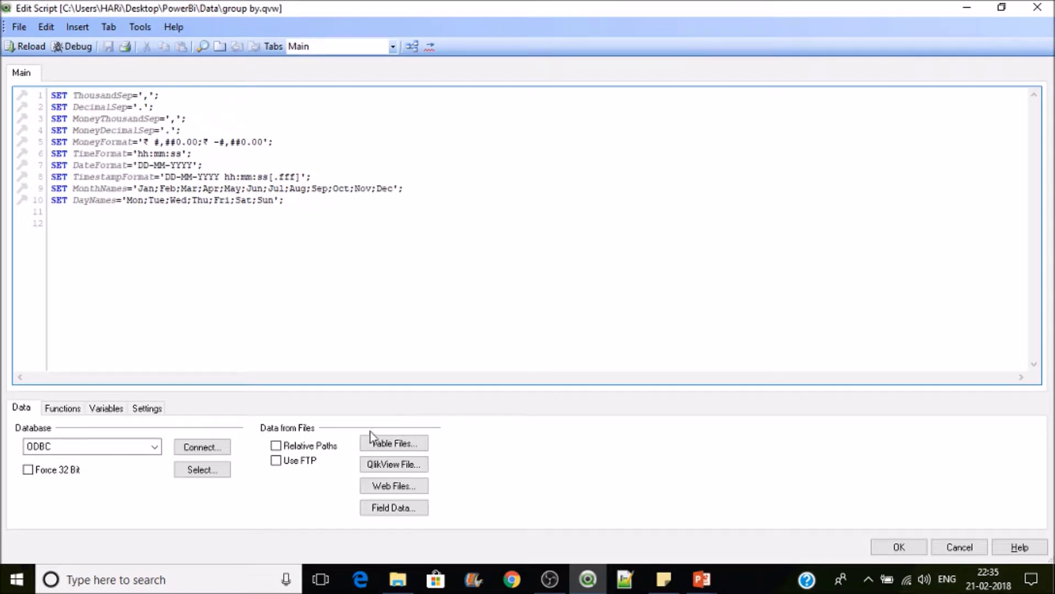
Load the Orders table from SuperStoreUS_2015.xlsx using Embedded Labels as field names
left_click(379, 446)
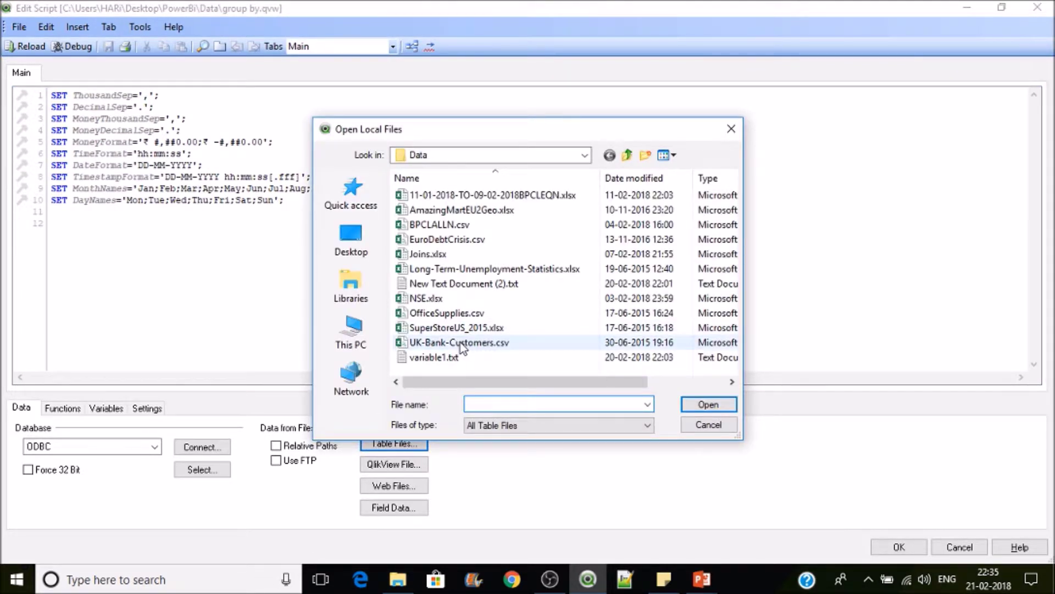
double_click(467, 329)
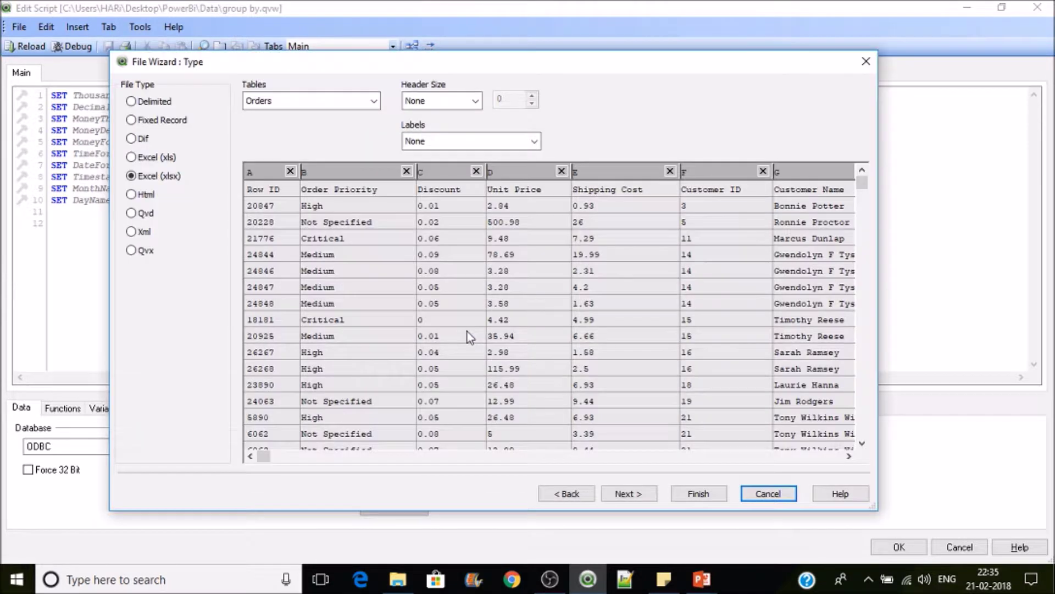
left_click(482, 144)
left_click(466, 170)
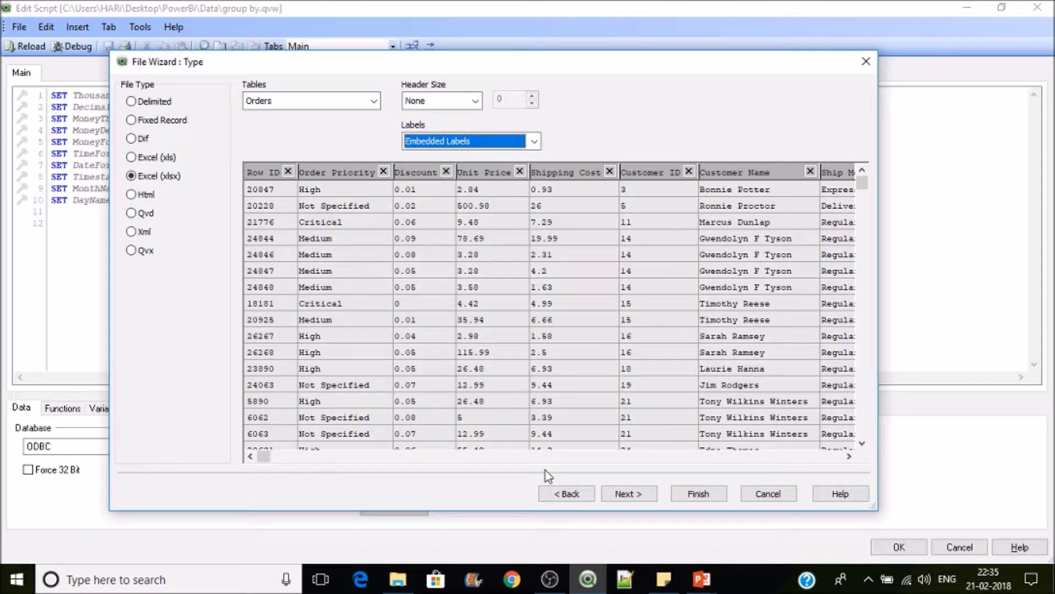
Generate the Orders load statement, reload the data and save the document
left_click(713, 495)
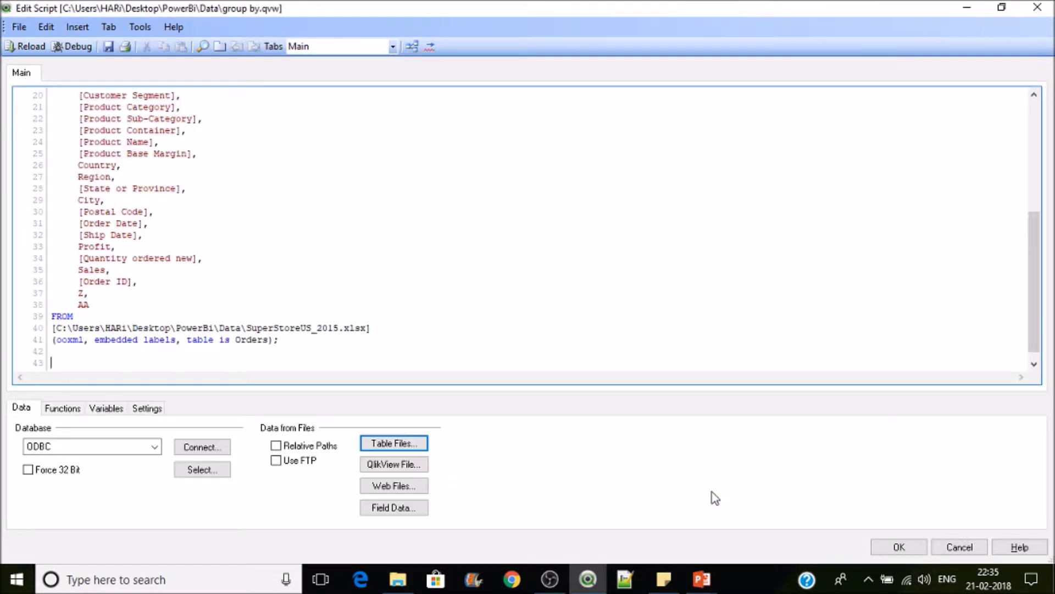
left_click(25, 54)
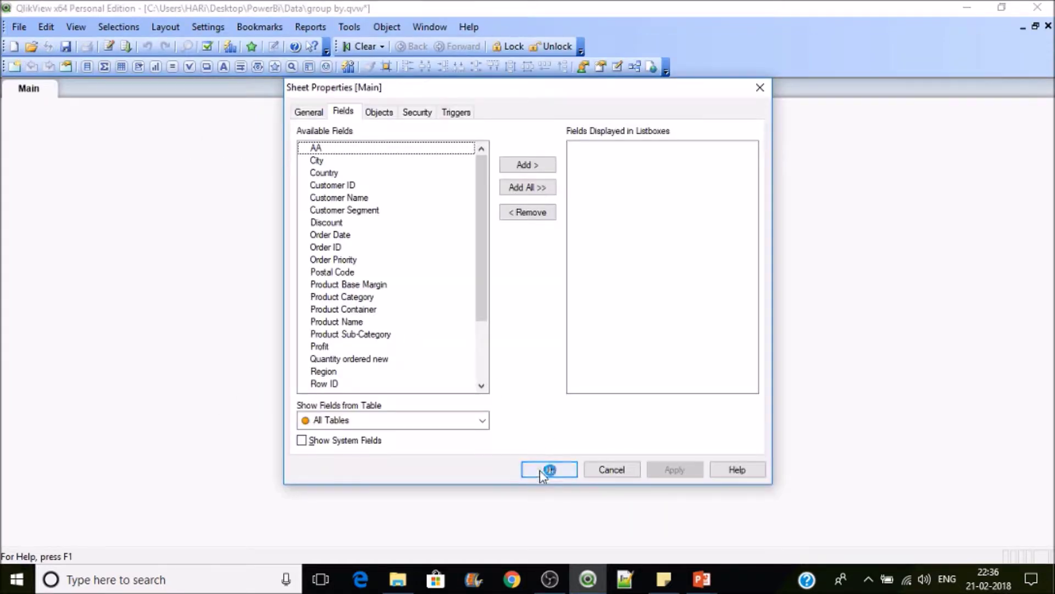
left_click(539, 470)
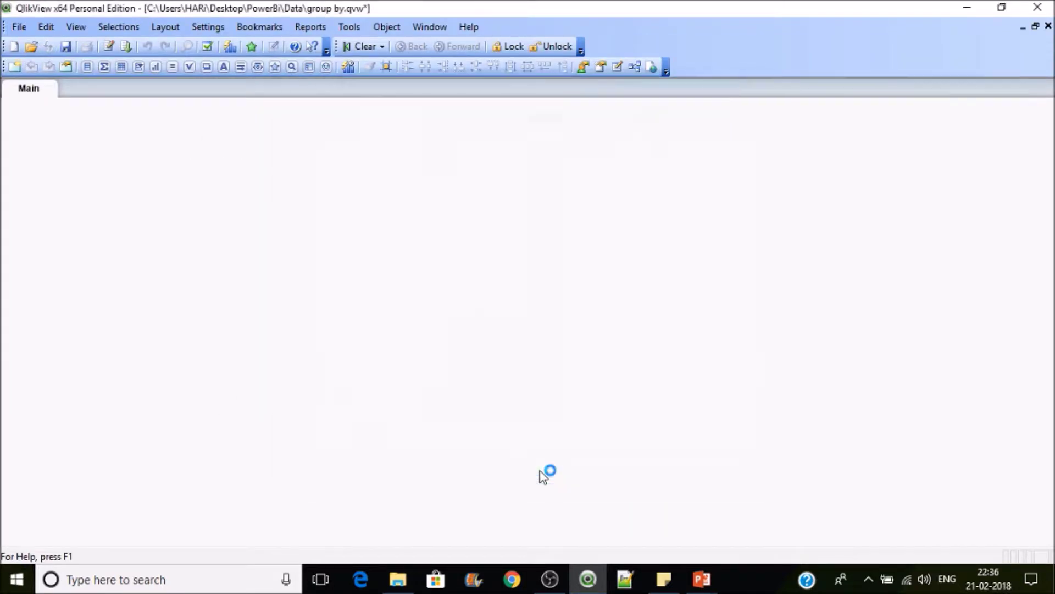
left_click(65, 46)
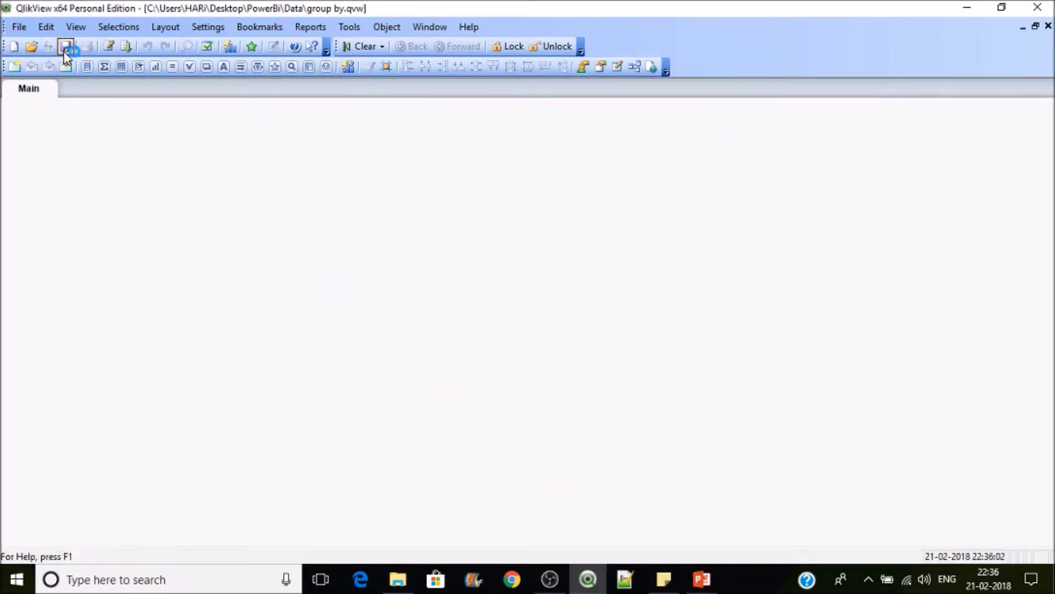
Enlarge and reposition the Orders box in the Table Viewer so full field names show
left_click(634, 67)
left_click_drag(520, 215, 229, 151)
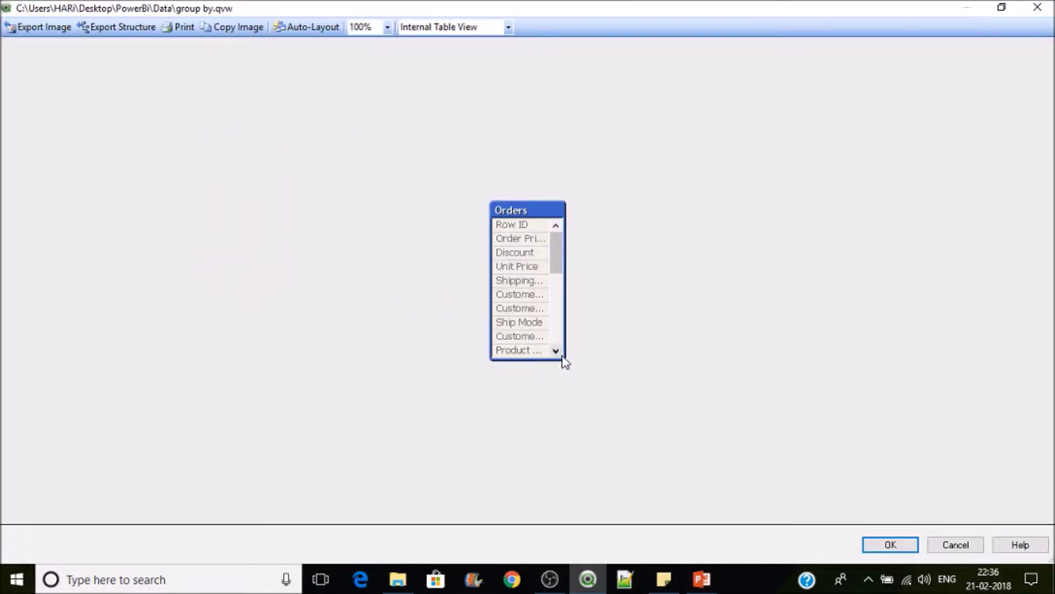
left_click_drag(566, 362, 841, 528)
left_click_drag(610, 216, 309, 83)
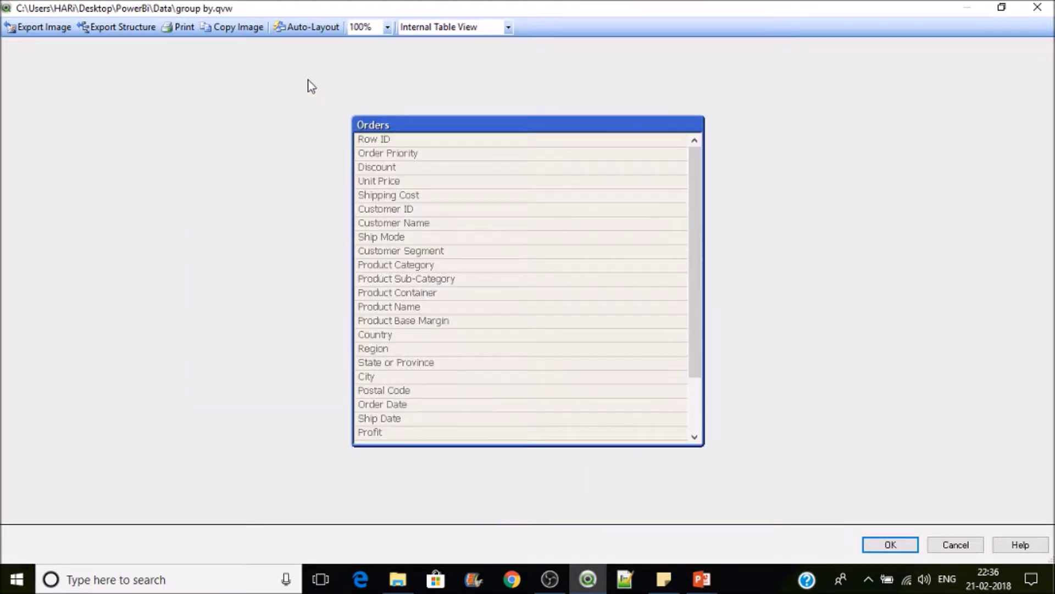
right_click(486, 160)
left_click(505, 167)
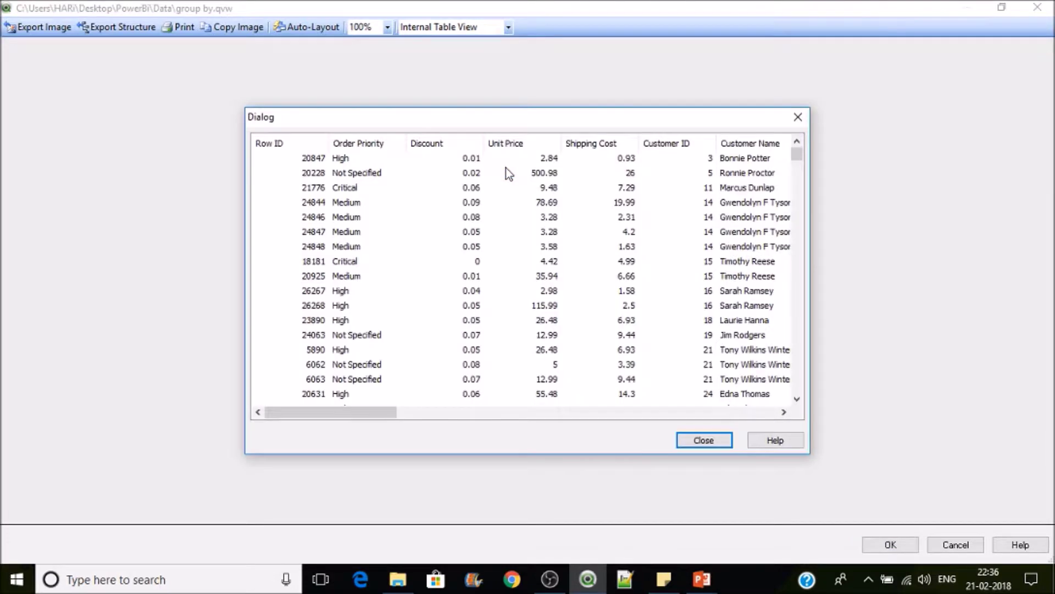
left_click_drag(659, 127, 451, 101)
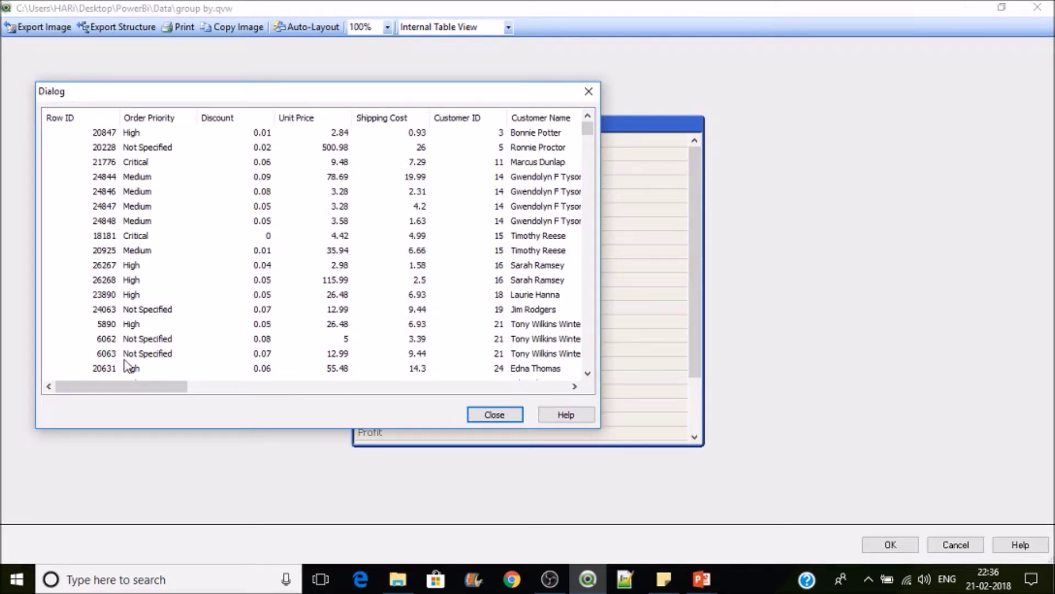
left_click_drag(147, 385, 249, 399)
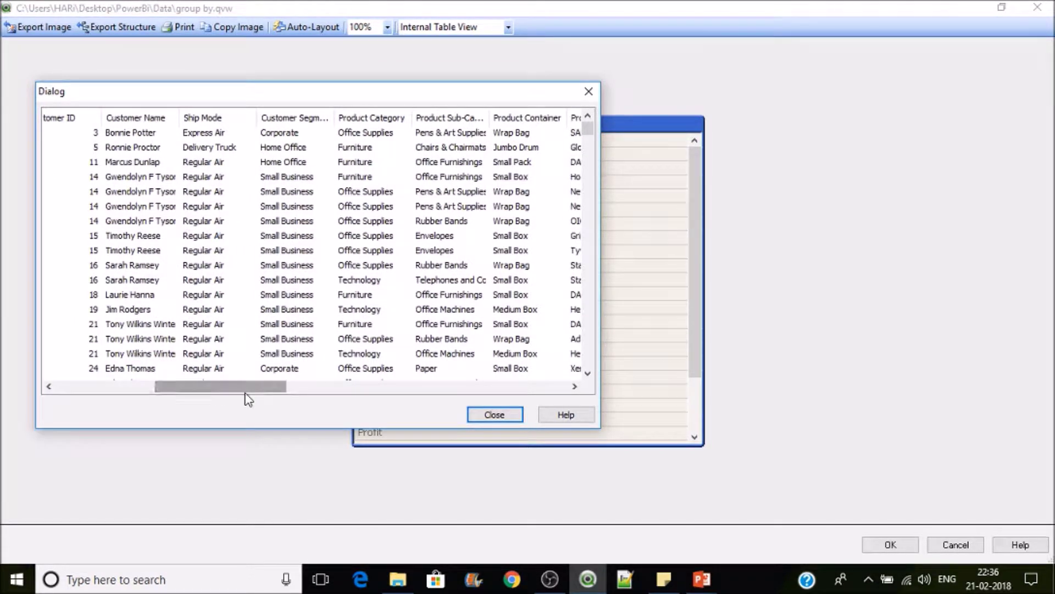
left_click_drag(334, 117, 370, 117)
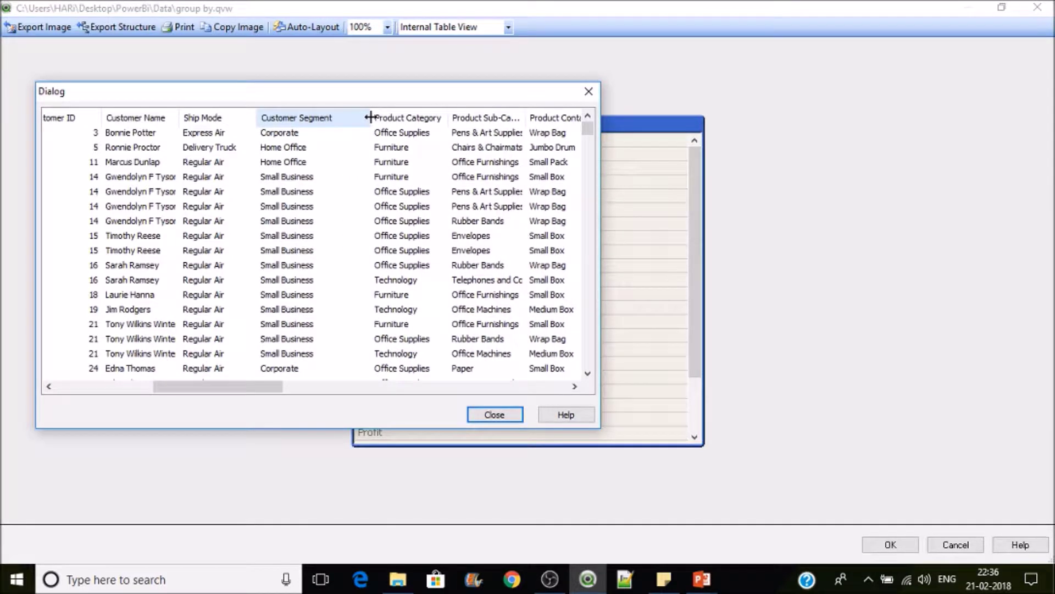
left_click_drag(267, 389, 383, 388)
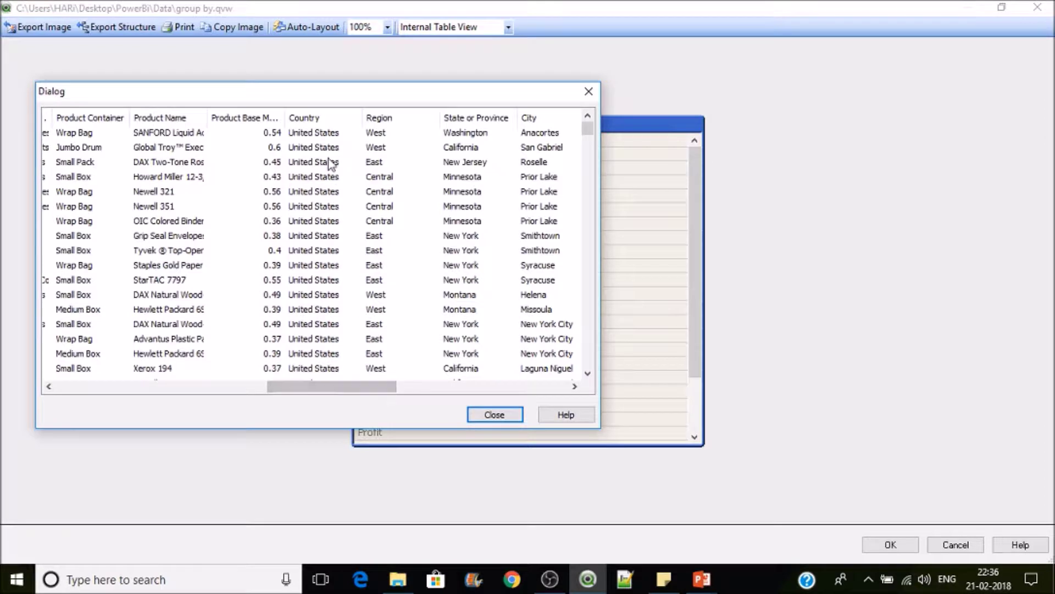
left_click_drag(339, 388, 219, 369)
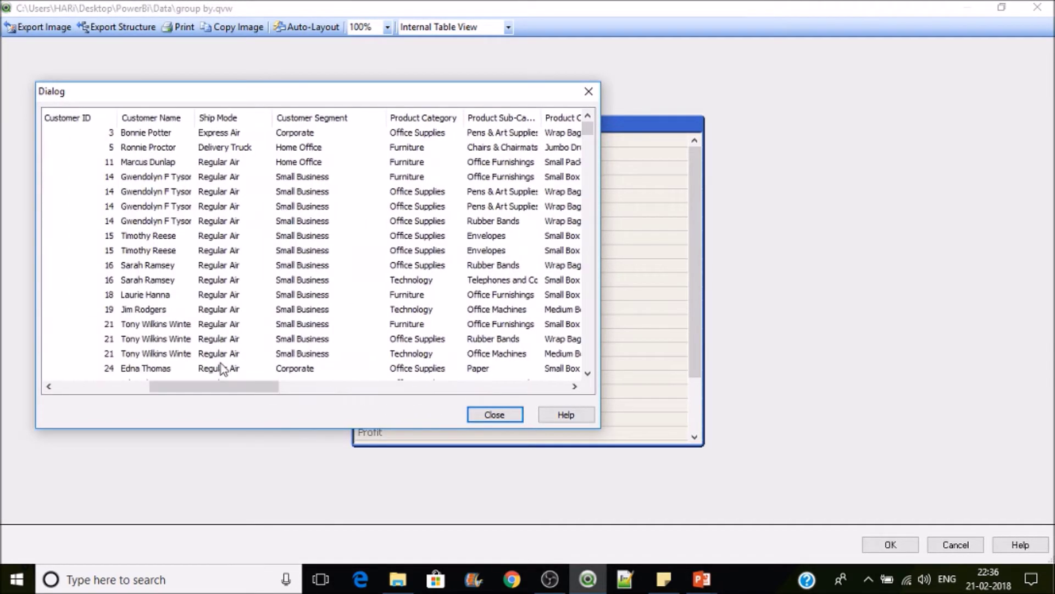
left_click(484, 416)
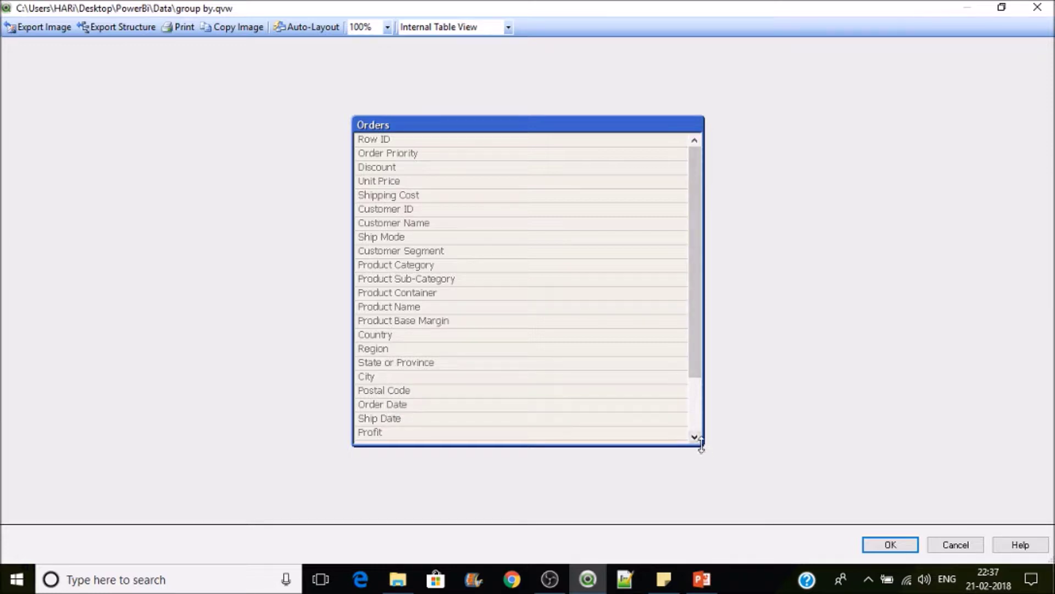
left_click(896, 545)
Reopen the load script and select the field lines from Row ID through Region
left_click(109, 47)
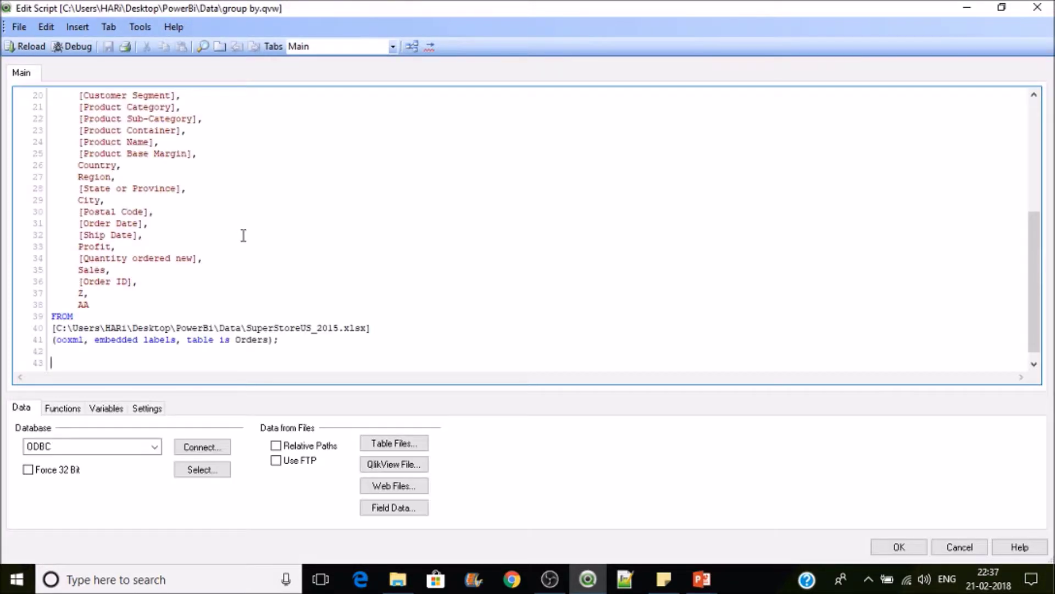
left_click_drag(1032, 300, 1031, 209)
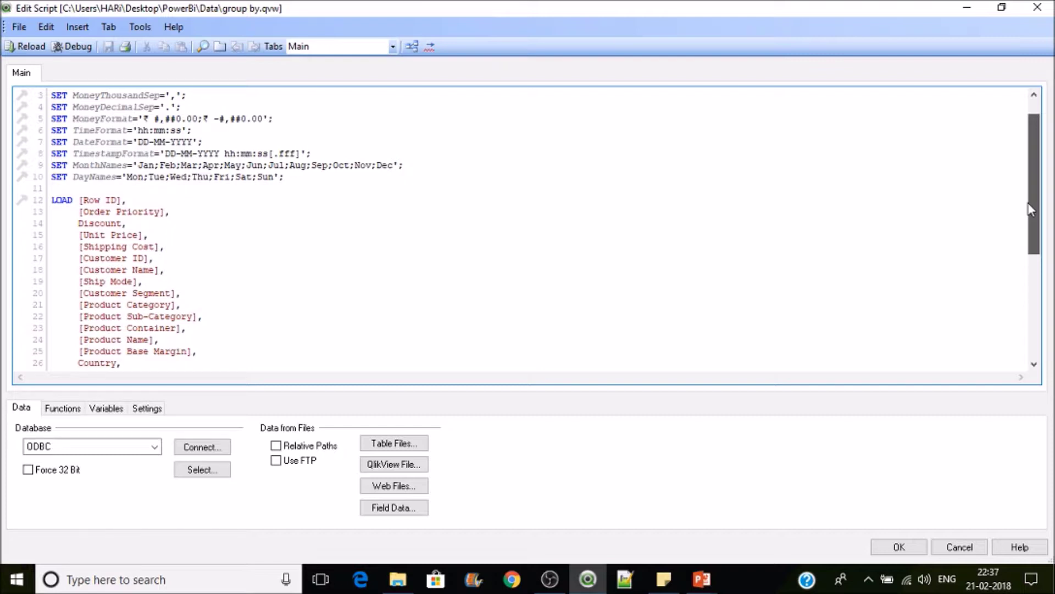
left_click_drag(1031, 209, 1046, 284)
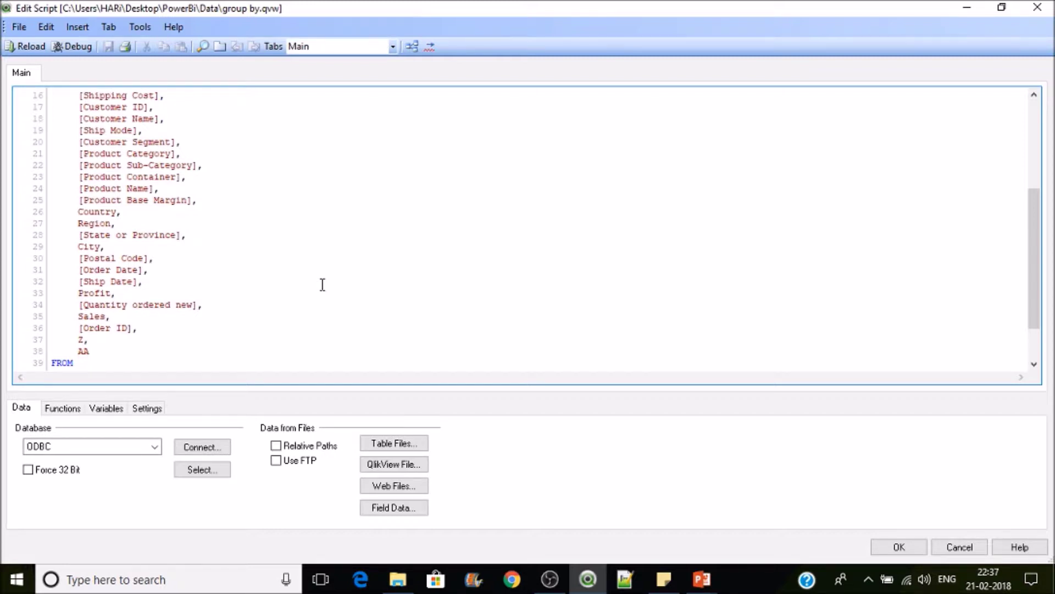
left_click_drag(1033, 218, 1039, 187)
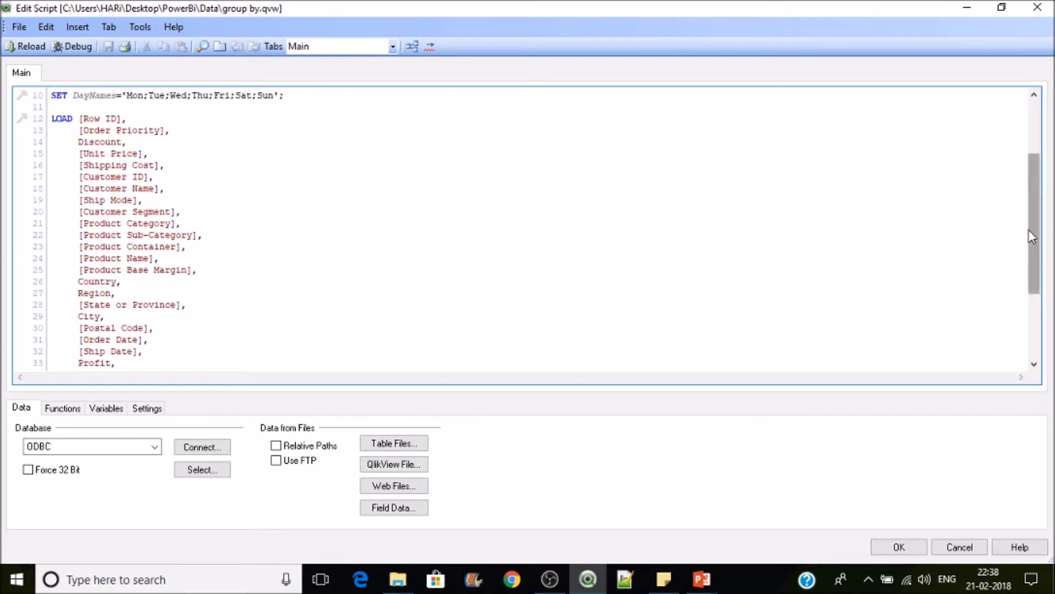
left_click_drag(1031, 237, 1031, 256)
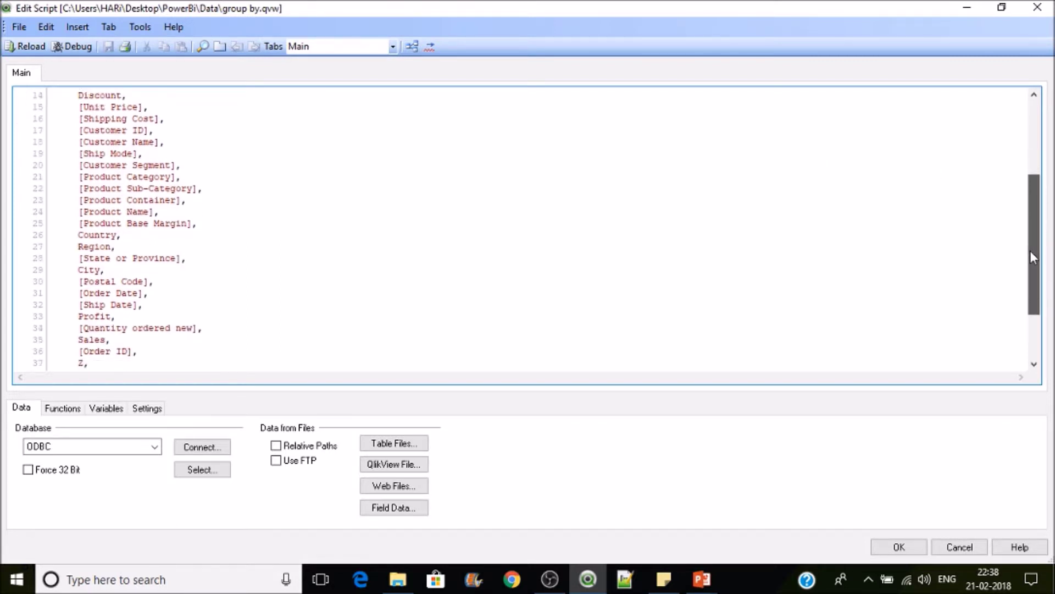
left_click_drag(1031, 258, 1033, 240)
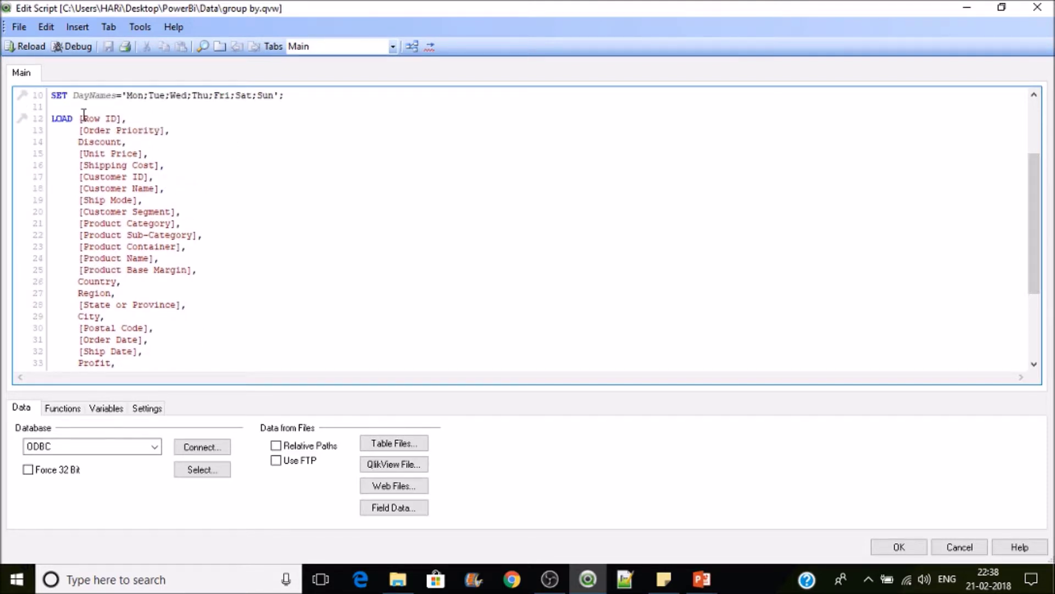
left_click_drag(84, 115, 203, 288)
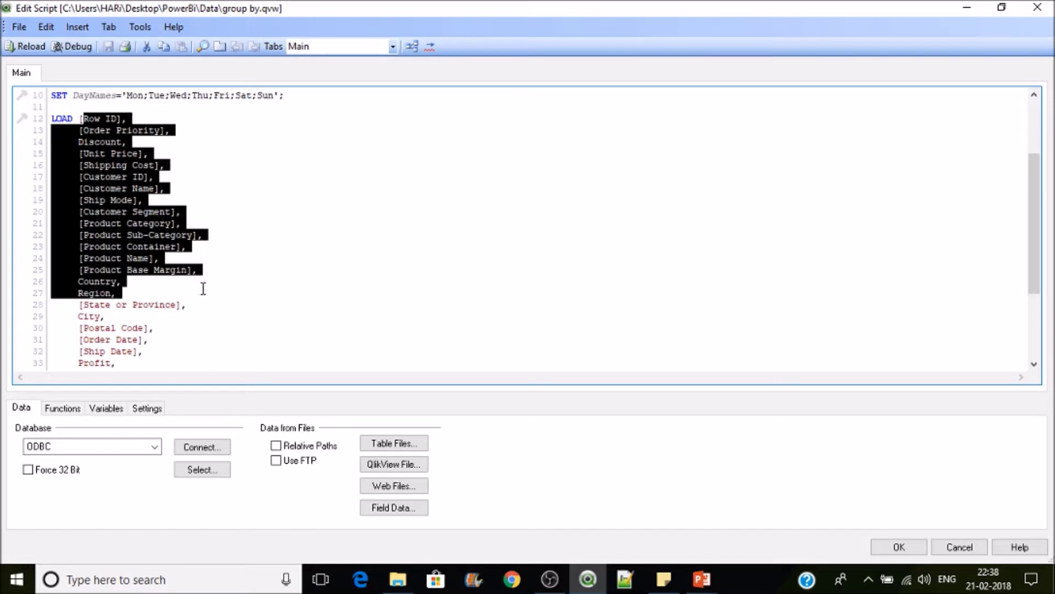
Delete every LOAD field line except State or Province and Sales
key("Delete")
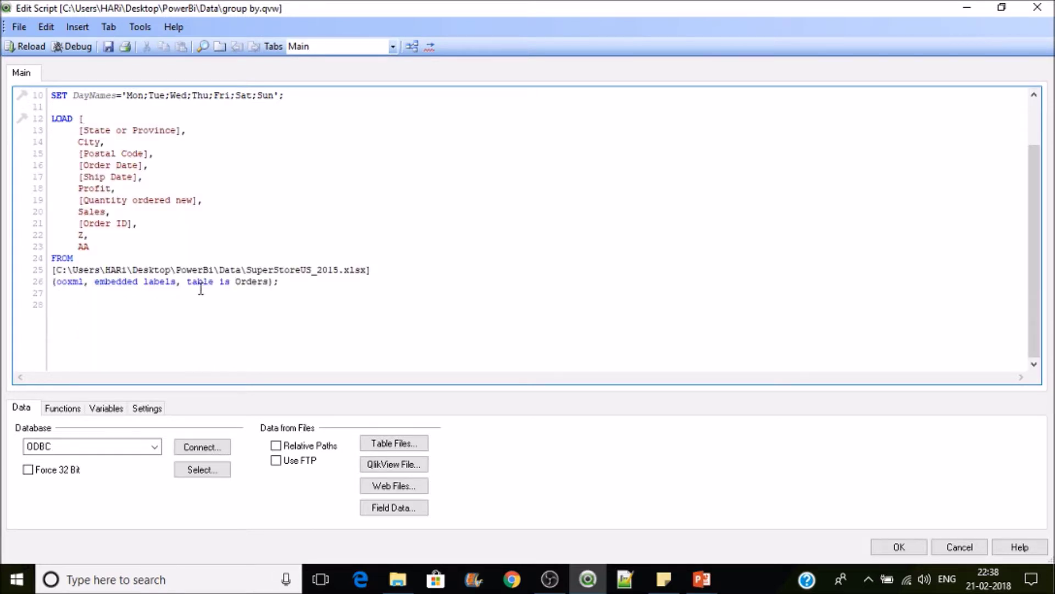
left_click_drag(78, 142, 205, 200)
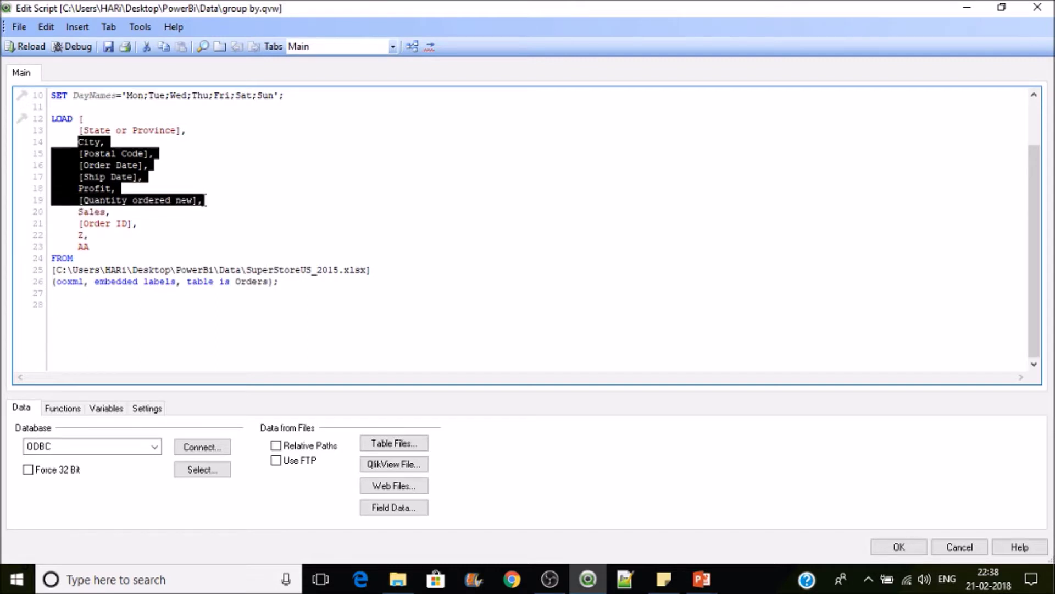
key("Delete")
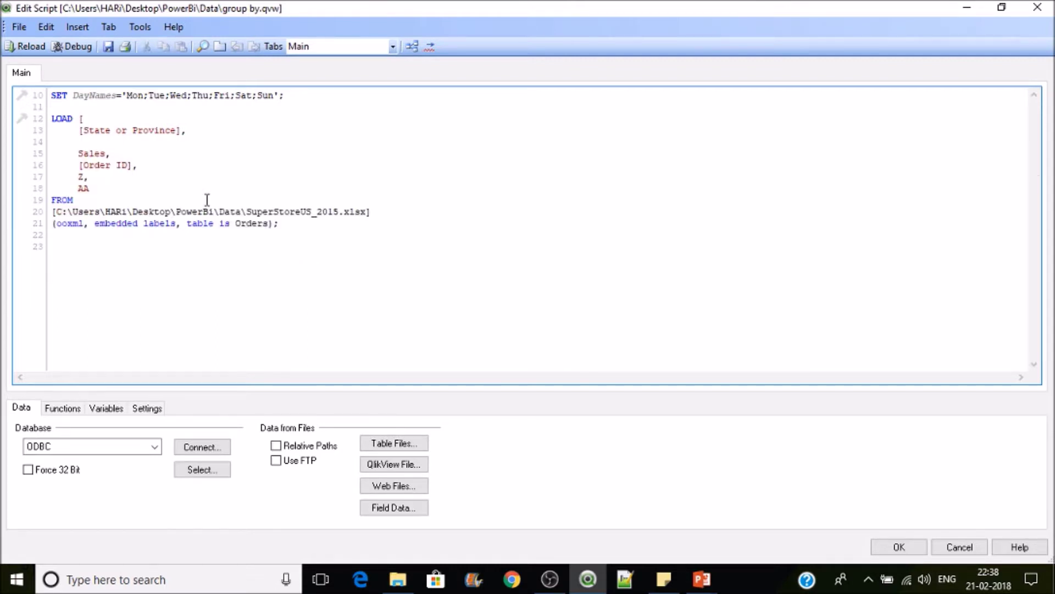
left_click_drag(76, 164, 115, 186)
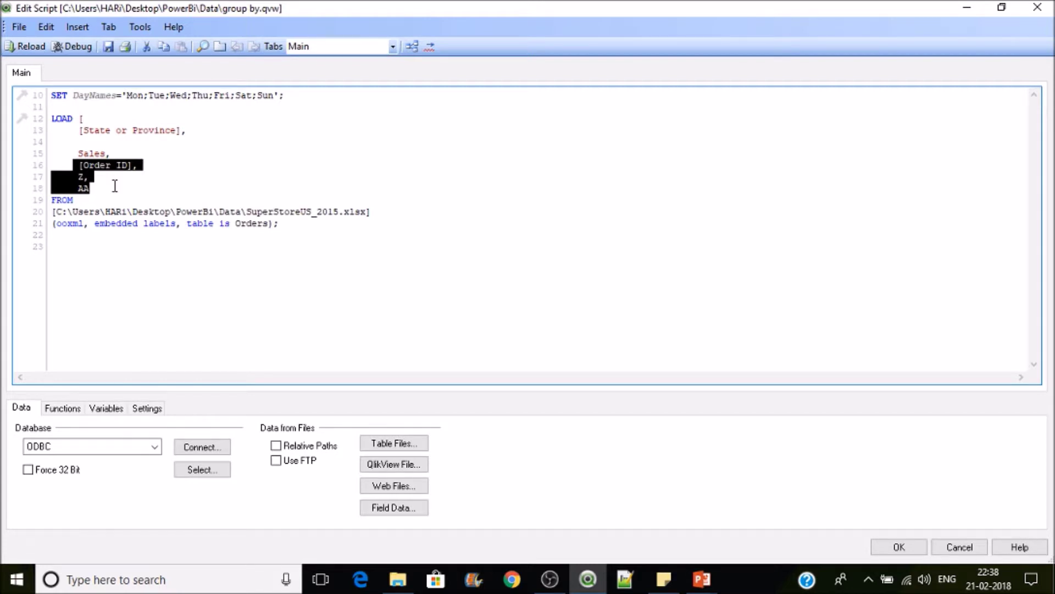
key("Delete")
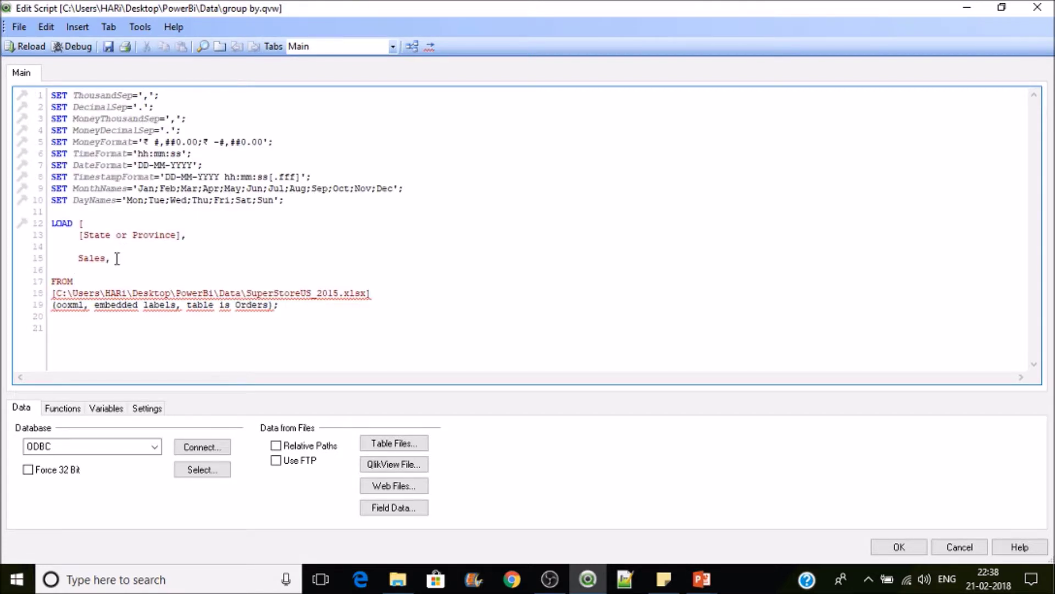
key("BackSpace")
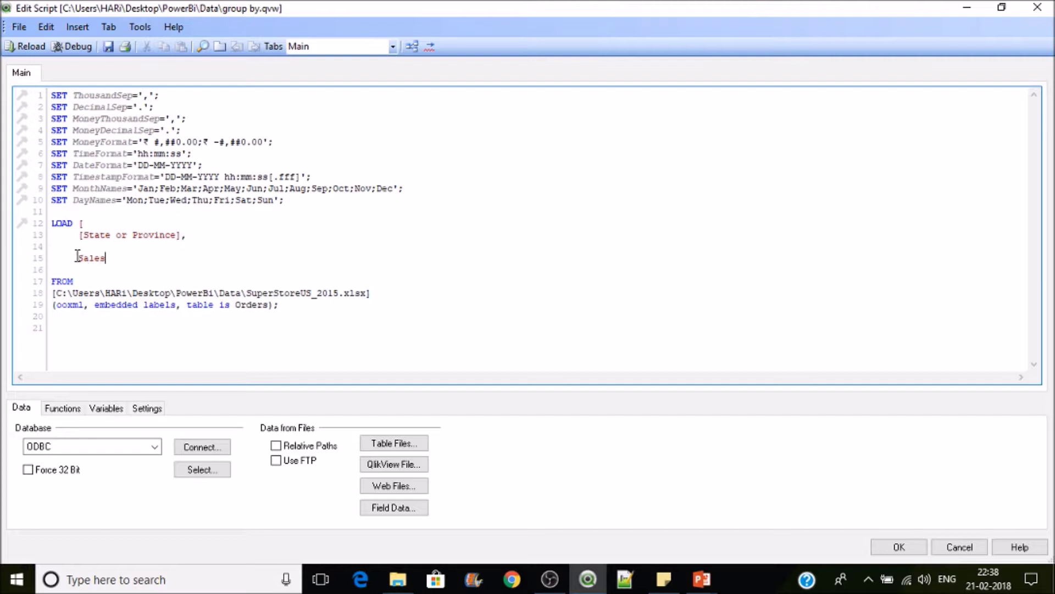
Rewrite Sales as sum(Sales) as SalesByState and remove the stray bracket after LOAD
left_click(80, 257)
type("Sum(")
key("Right")
key("Right")
key("Right")
key("Right")
key("Right")
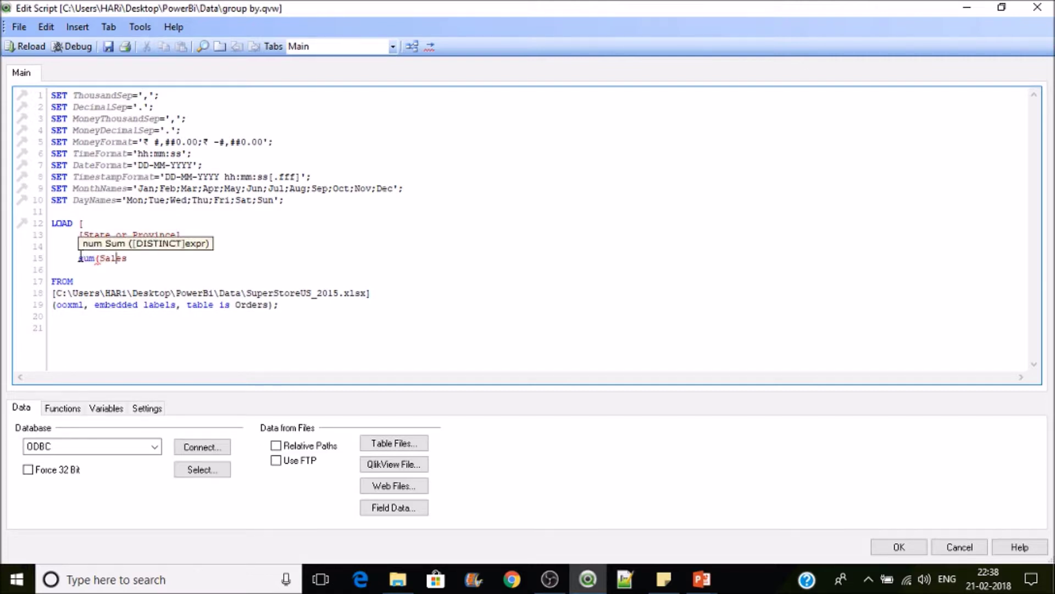
type(") as")
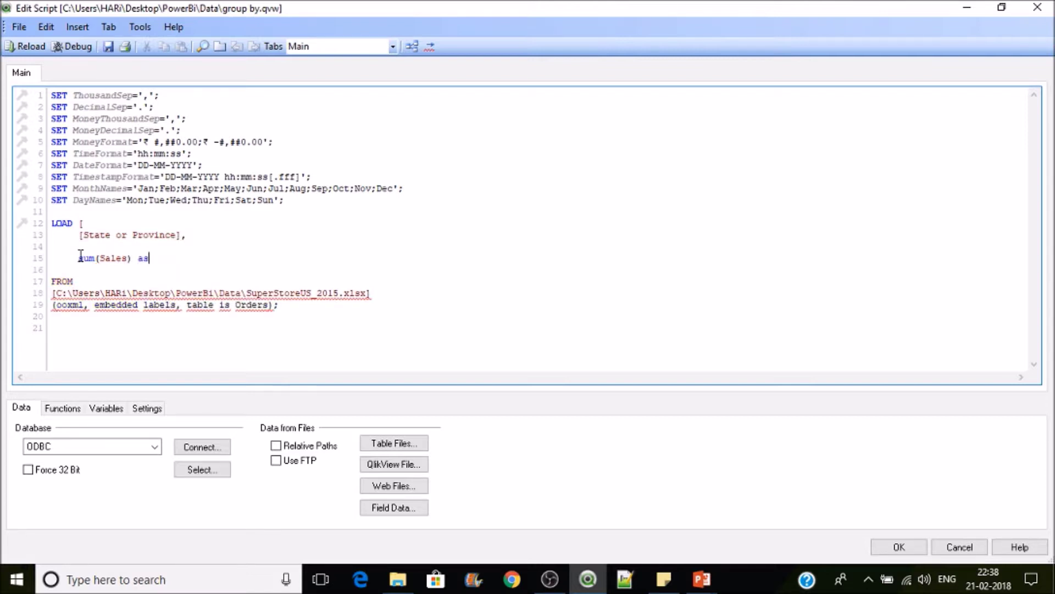
type(" Sales By")
key("BackSpace")
key("BackSpace")
key("BackSpace")
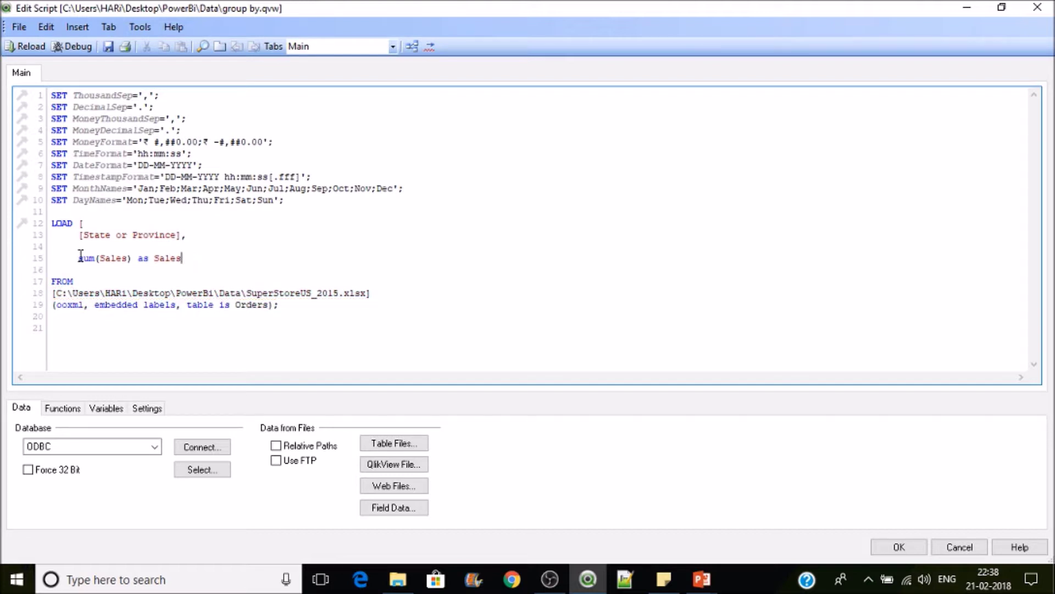
type("ByState")
key("BackSpace")
type("s")
key("End")
left_click_drag(137, 258, 73, 223)
key("Delete")
Add 'Group by State or Province' before the closing semicolon and reload
left_click(276, 304)
key("Return")
key("Return")
type(";")
key("Up")
type("Group by")
left_click_drag(182, 235, 79, 235)
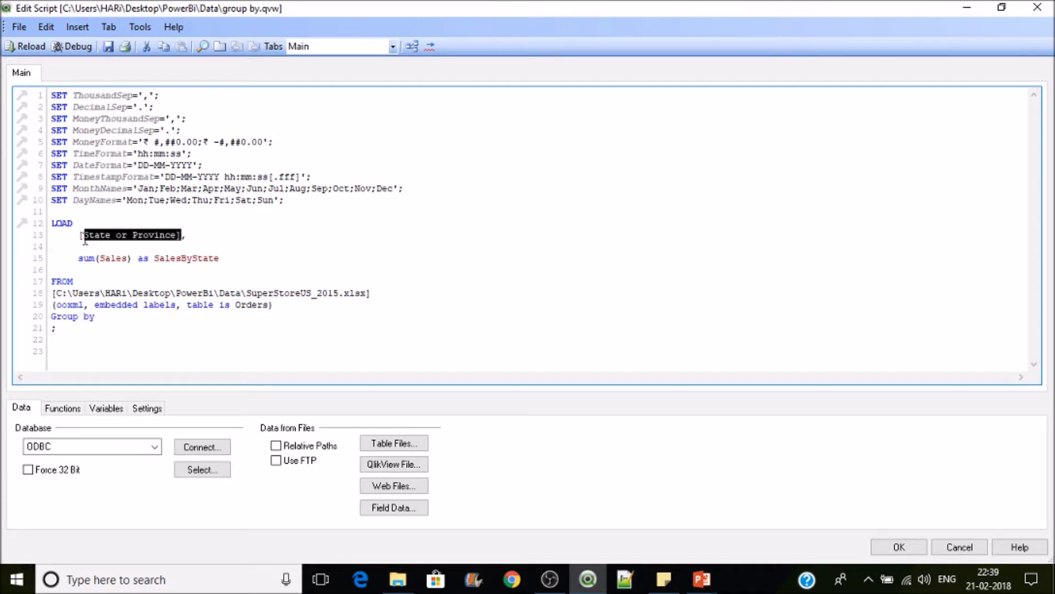
key("ctrl+c")
left_click(104, 316)
key("ctrl+v")
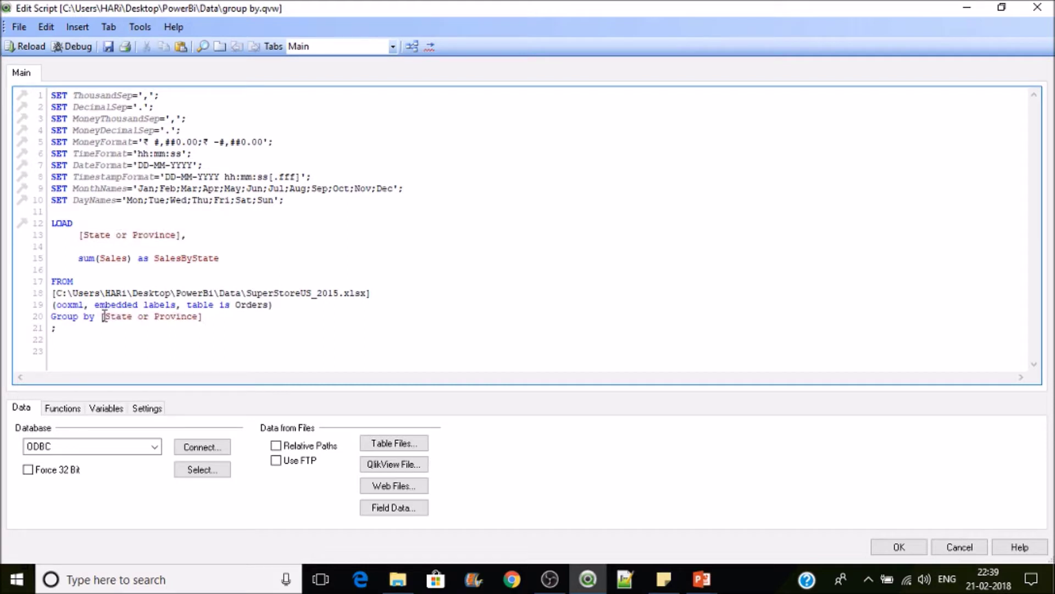
left_click(29, 50)
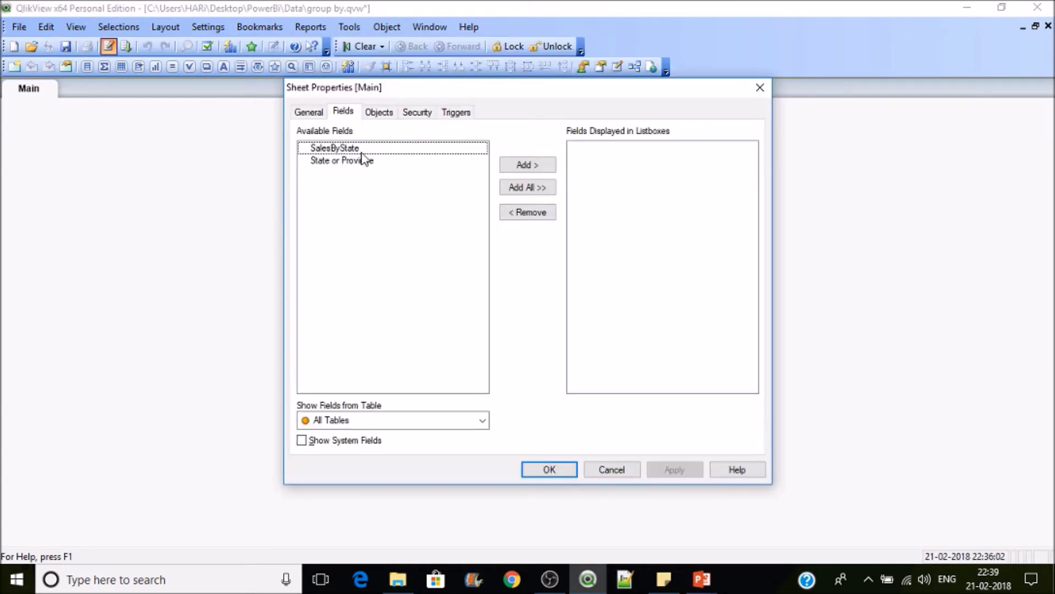
Add State or Province and SalesByState list boxes to the Main sheet and position them
left_click(361, 161)
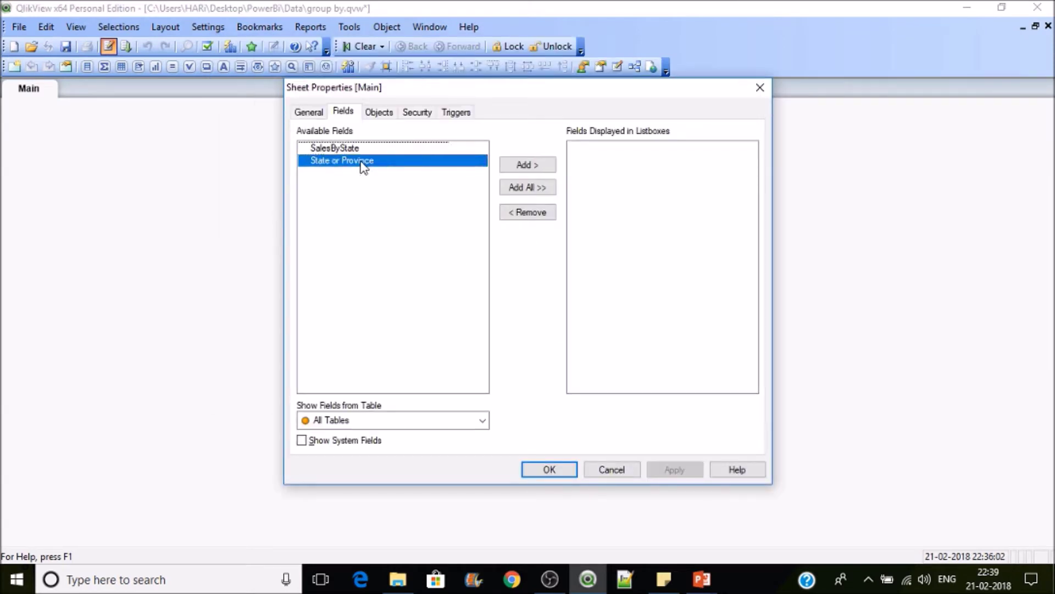
double_click(361, 163)
left_click(527, 165)
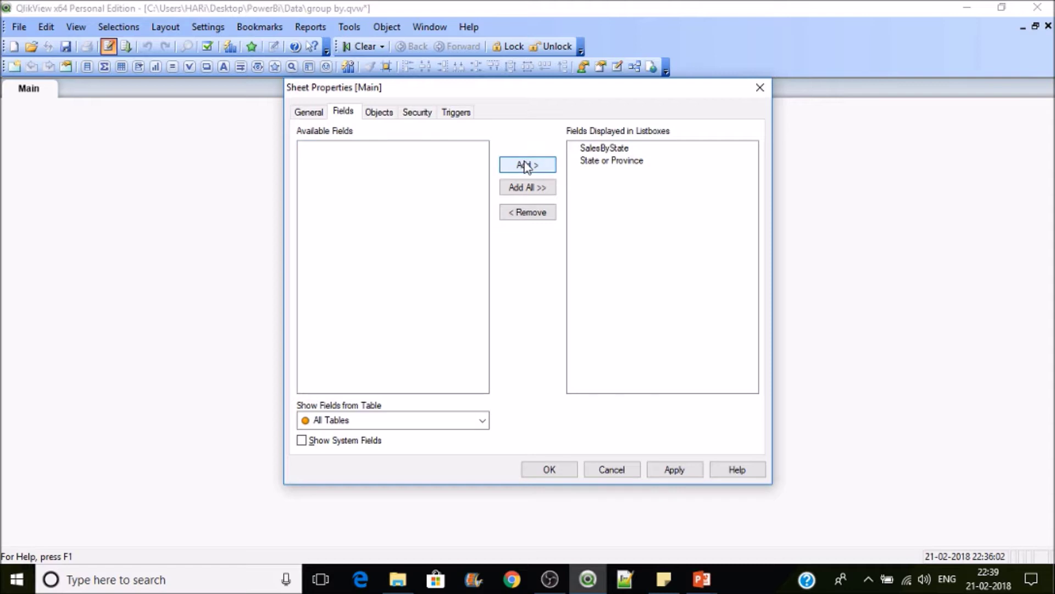
left_click(557, 468)
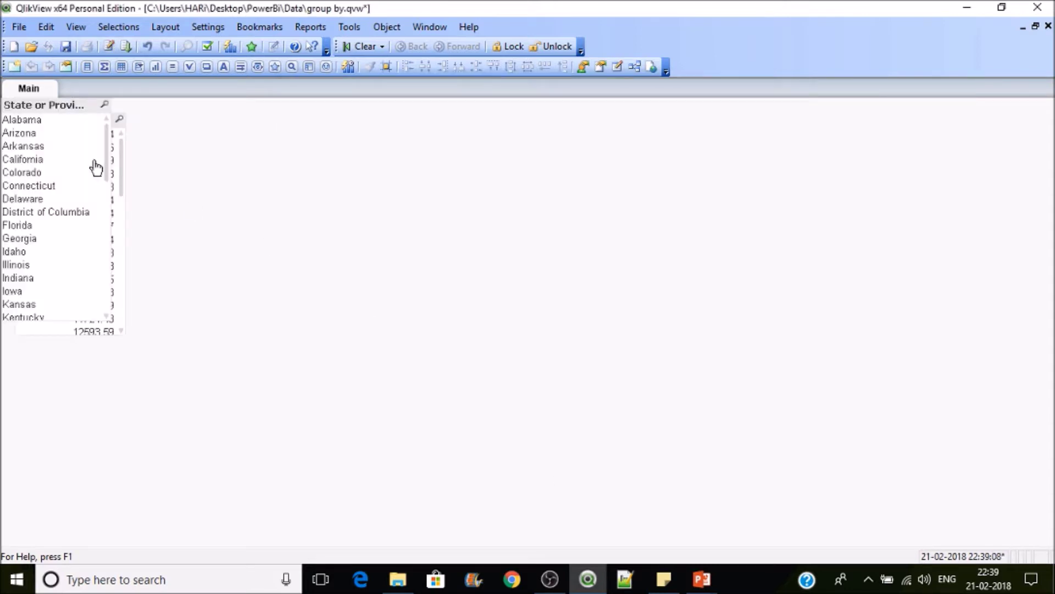
left_click_drag(71, 108, 352, 153)
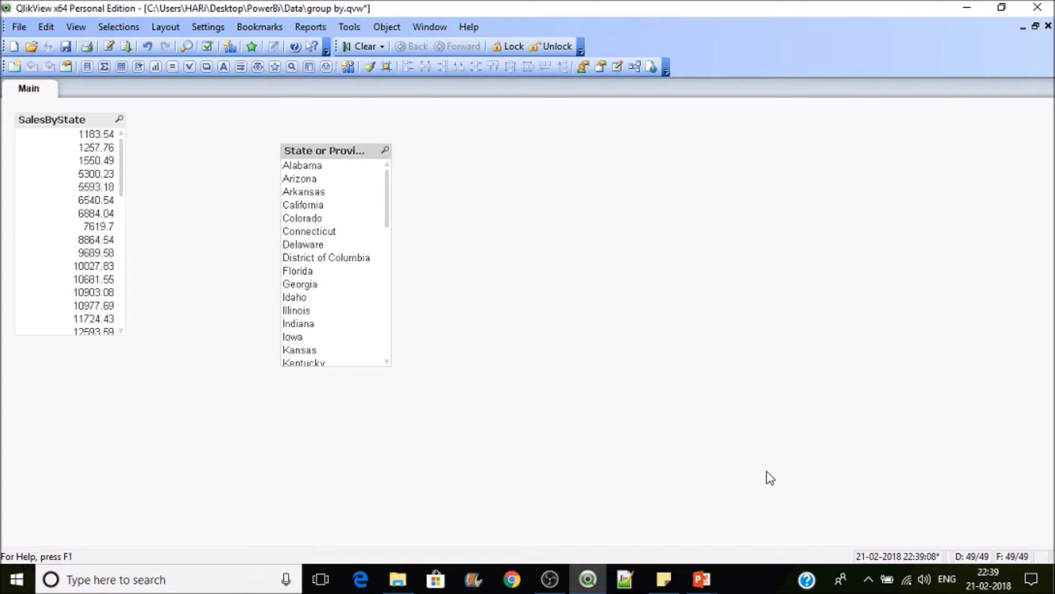
Confirm Orders has 49 records under Document Properties Tables, then save
key("ctrl+alt+d")
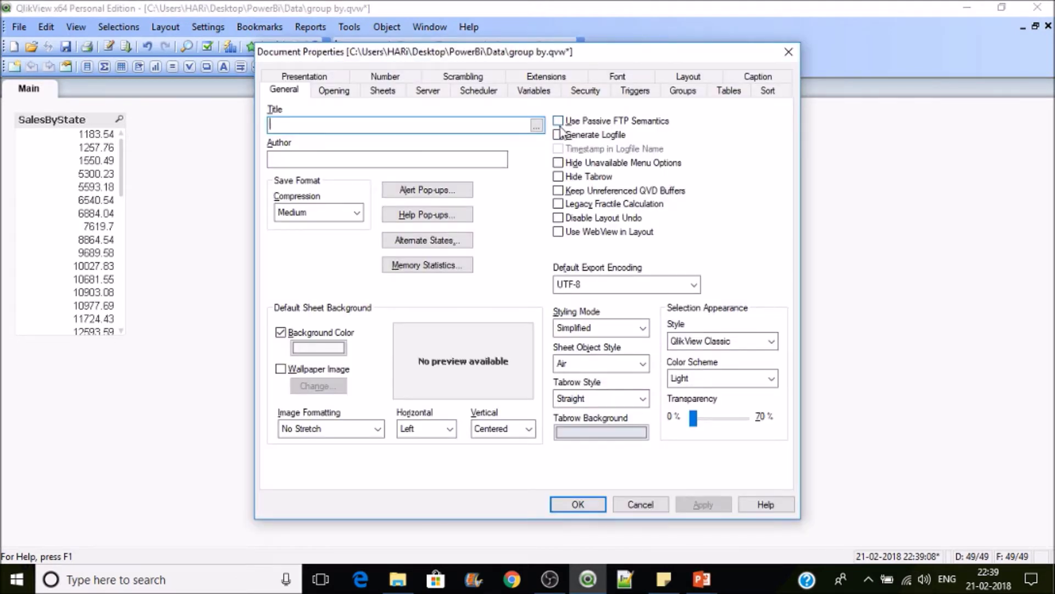
left_click(735, 96)
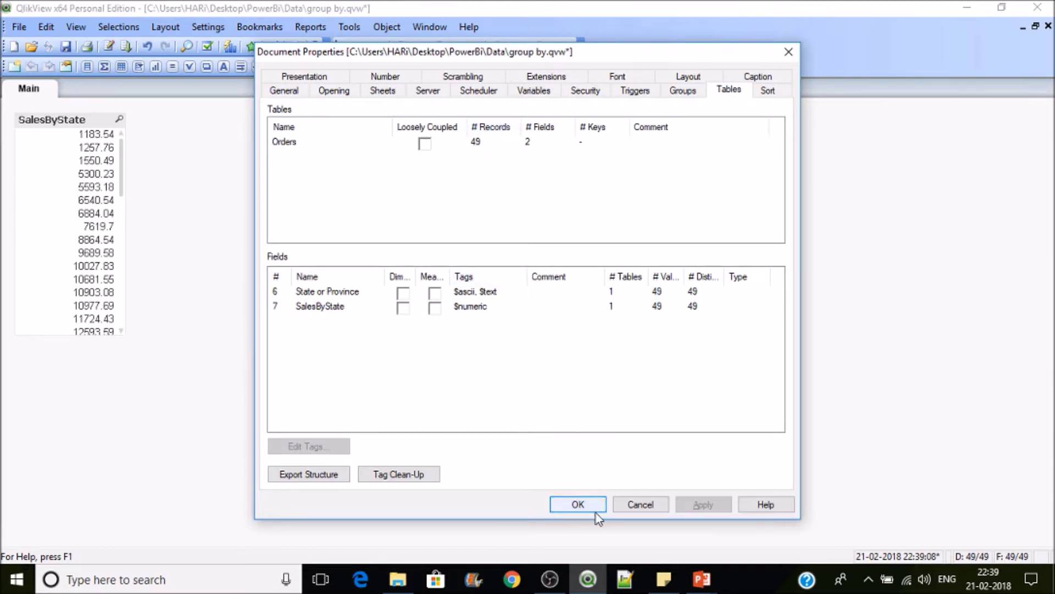
left_click(579, 504)
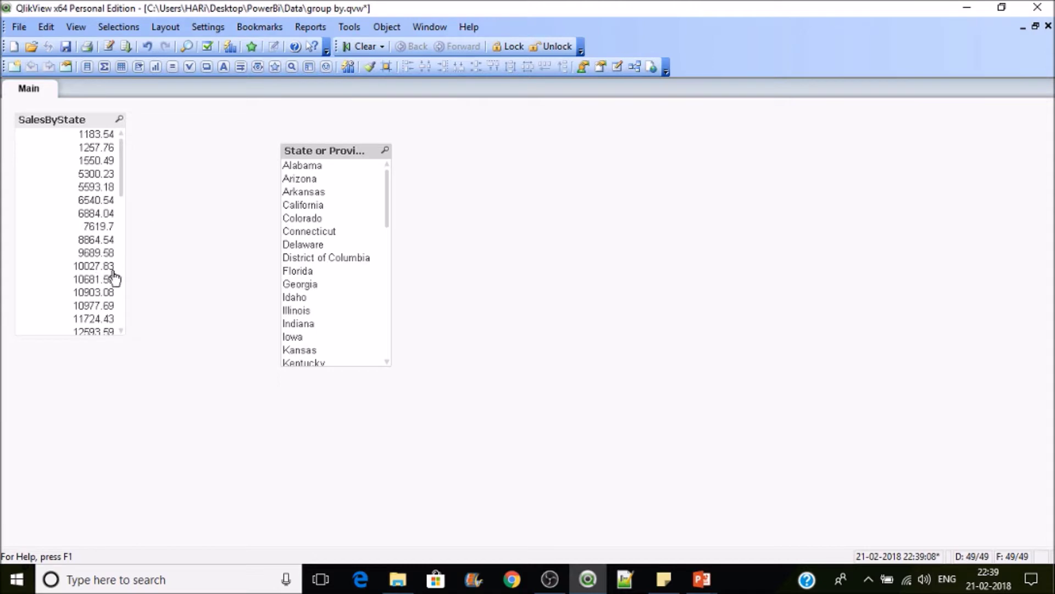
left_click(66, 47)
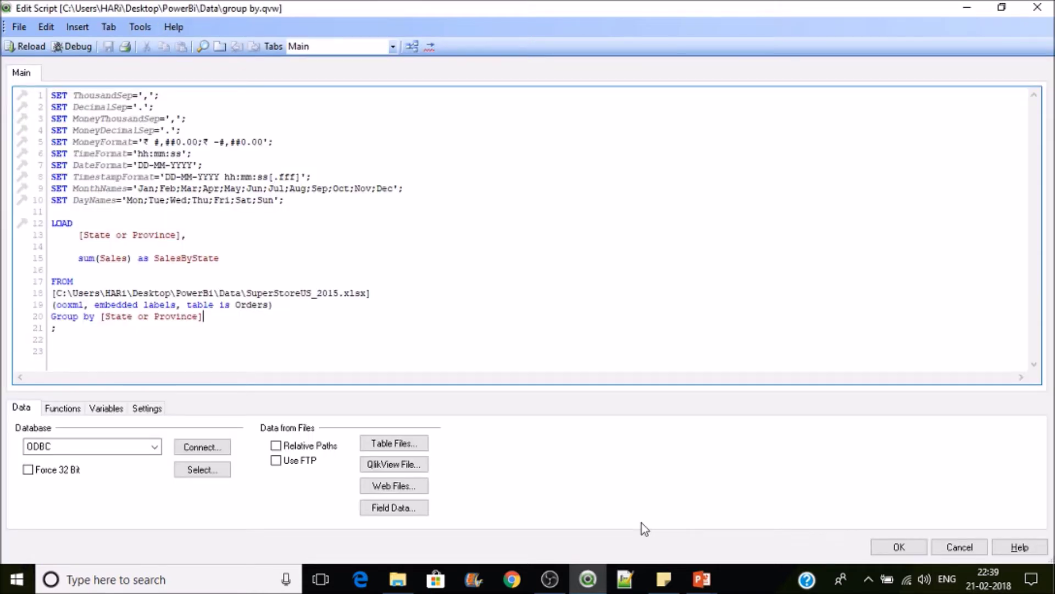
Comment out the field lines and Group by, switch to LOAD *, and reload
left_click_drag(234, 260, 73, 234)
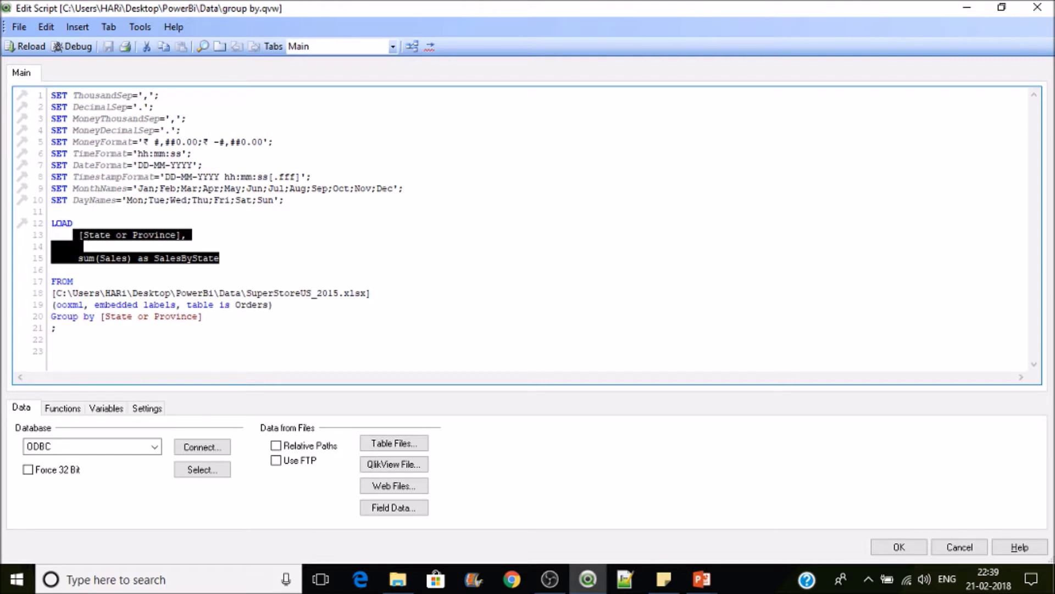
key("ctrl+k")
key("c")
left_click(76, 220)
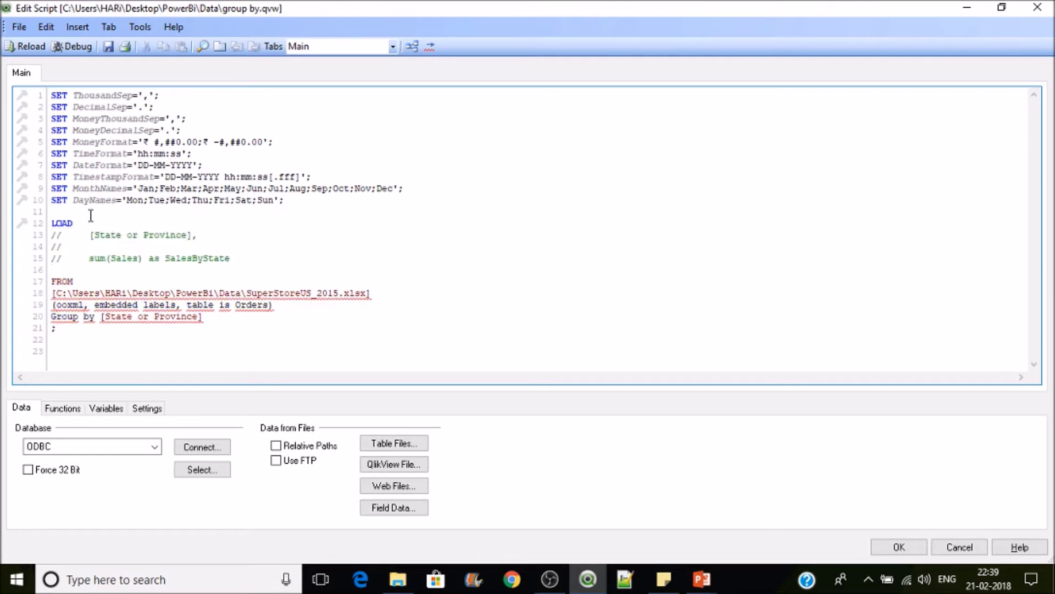
type("*")
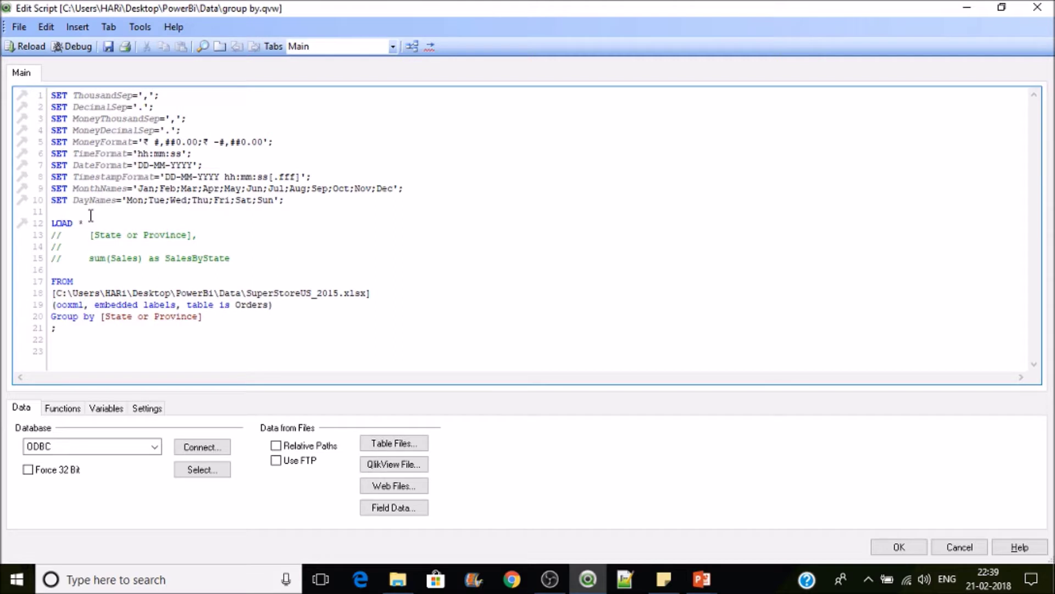
left_click(53, 316)
key("shift+End")
key("ctrl+k")
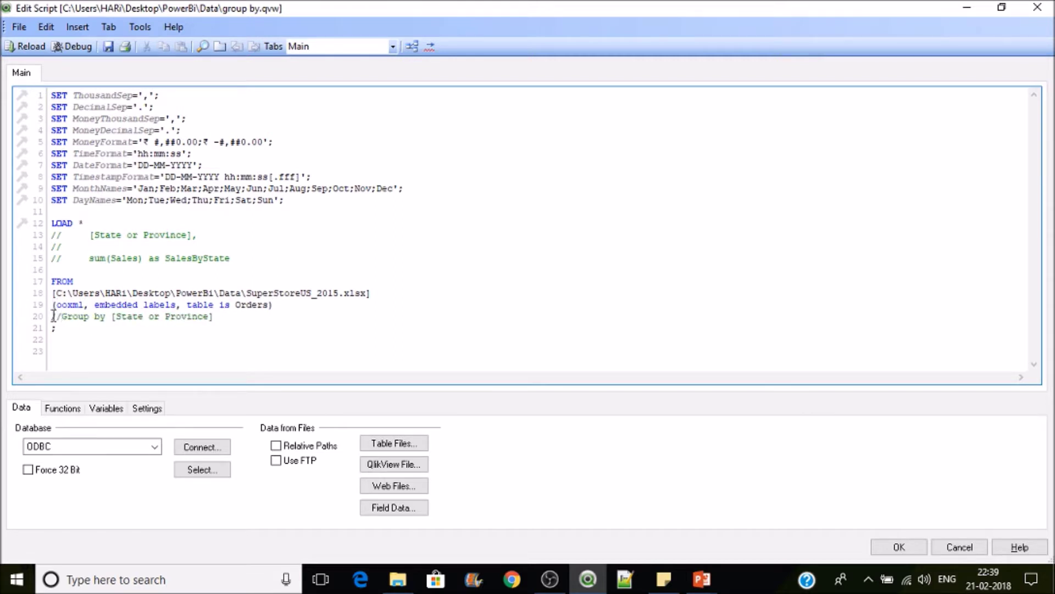
left_click(25, 47)
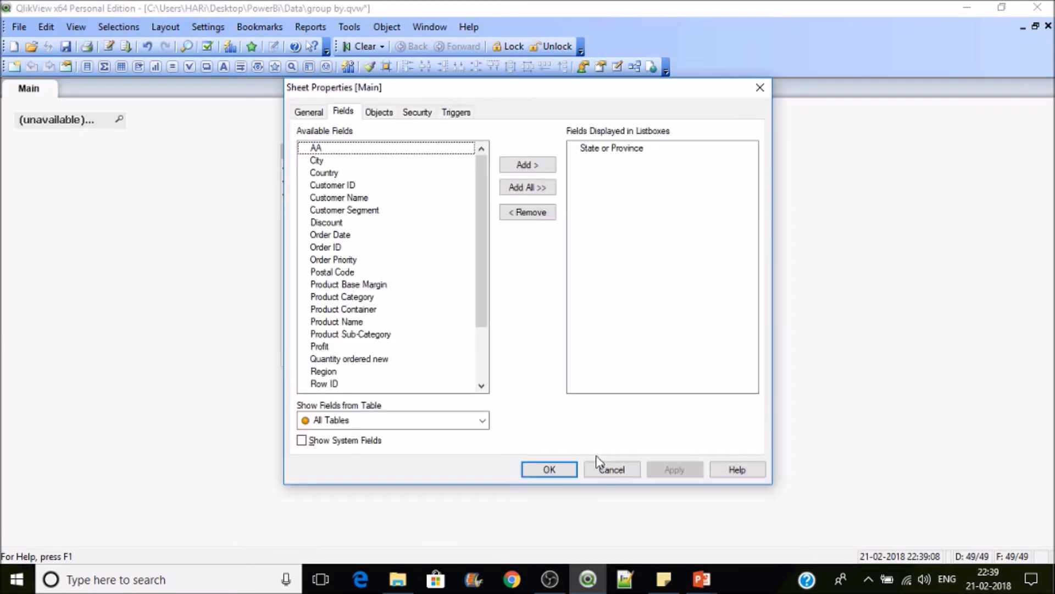
Verify Orders is back to 1952 records and move the State or Province list box left
left_click(564, 467)
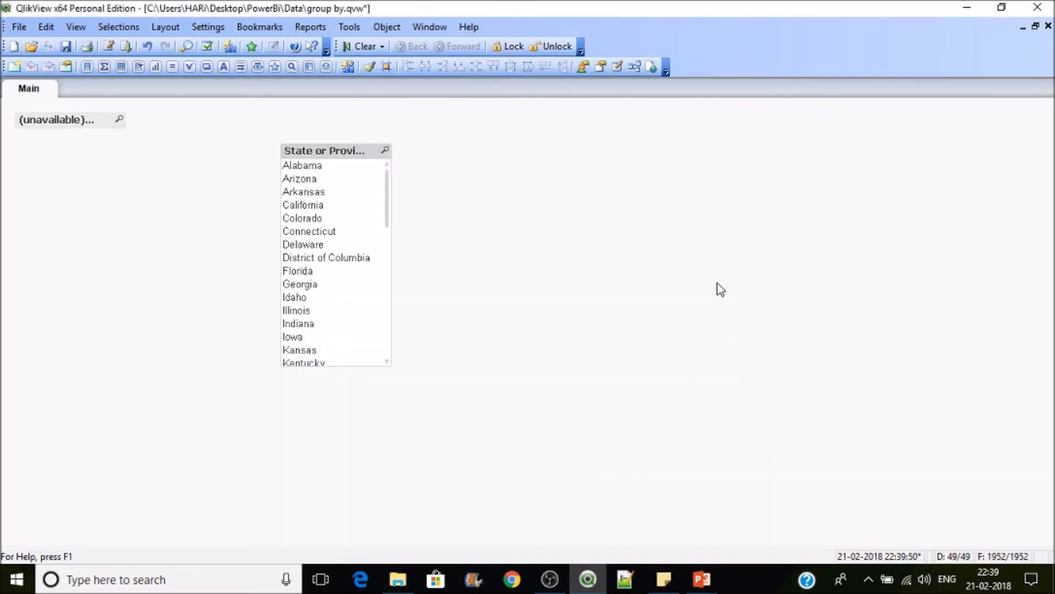
key("ctrl+alt+d")
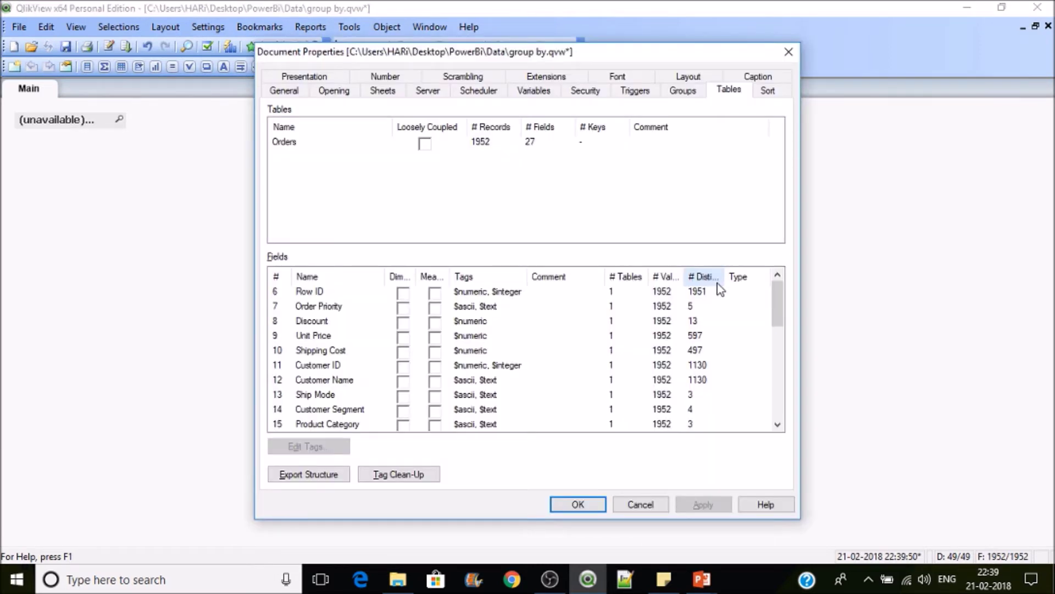
left_click(483, 143)
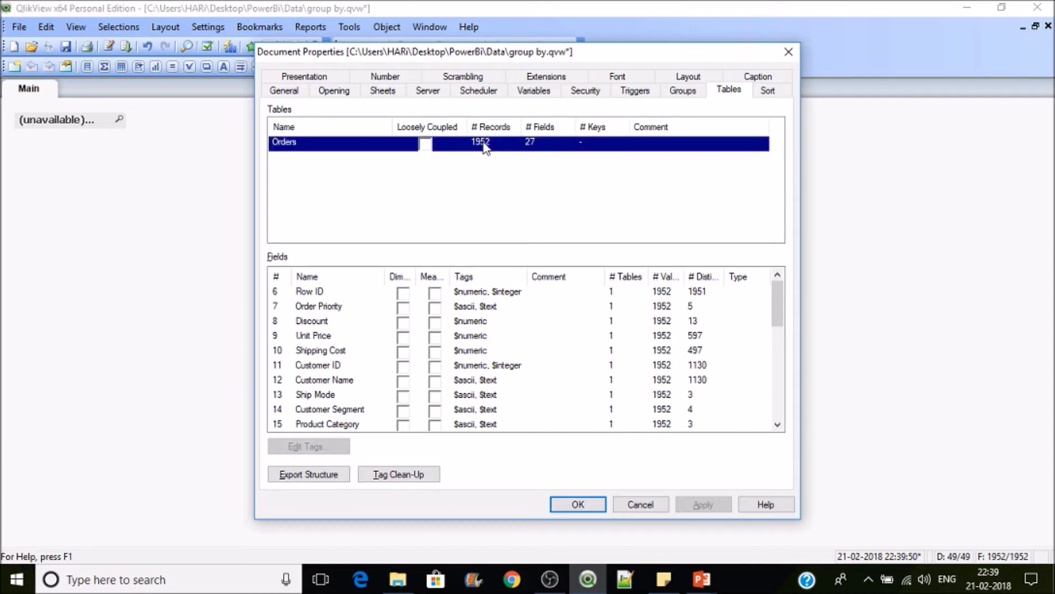
left_click(641, 505)
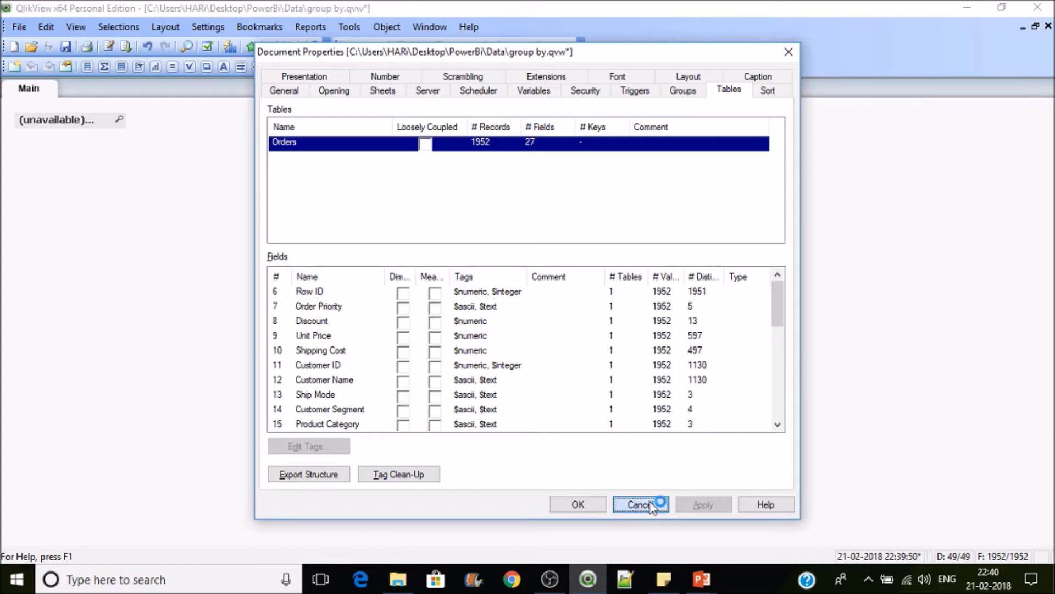
left_click_drag(362, 158, 98, 157)
Start a new Straight Table chart on the sheet
right_click(377, 204)
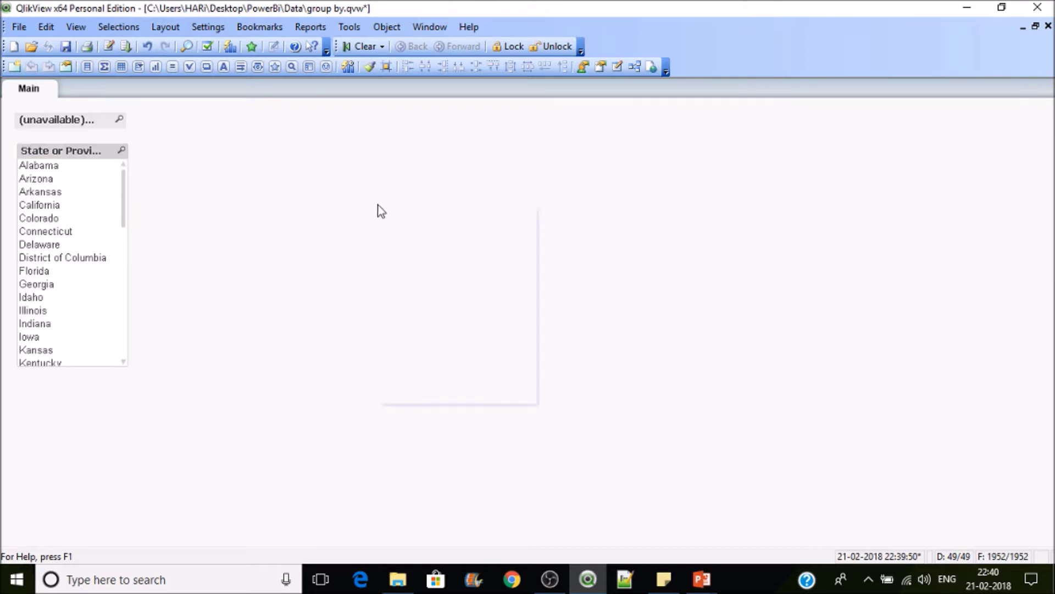
mouse_move(454, 250)
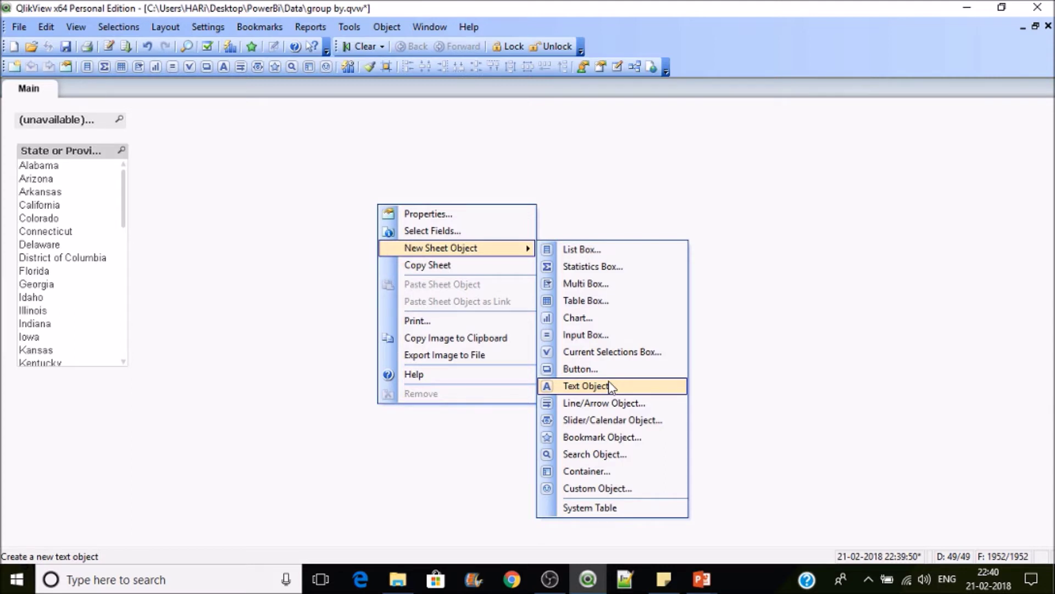
left_click(602, 317)
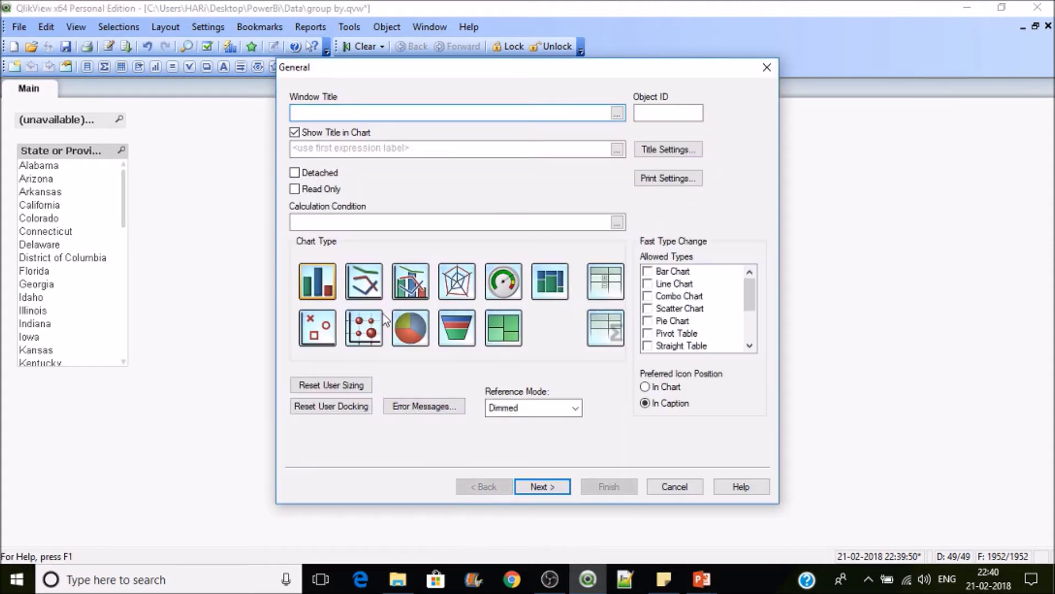
left_click(602, 336)
left_click(562, 489)
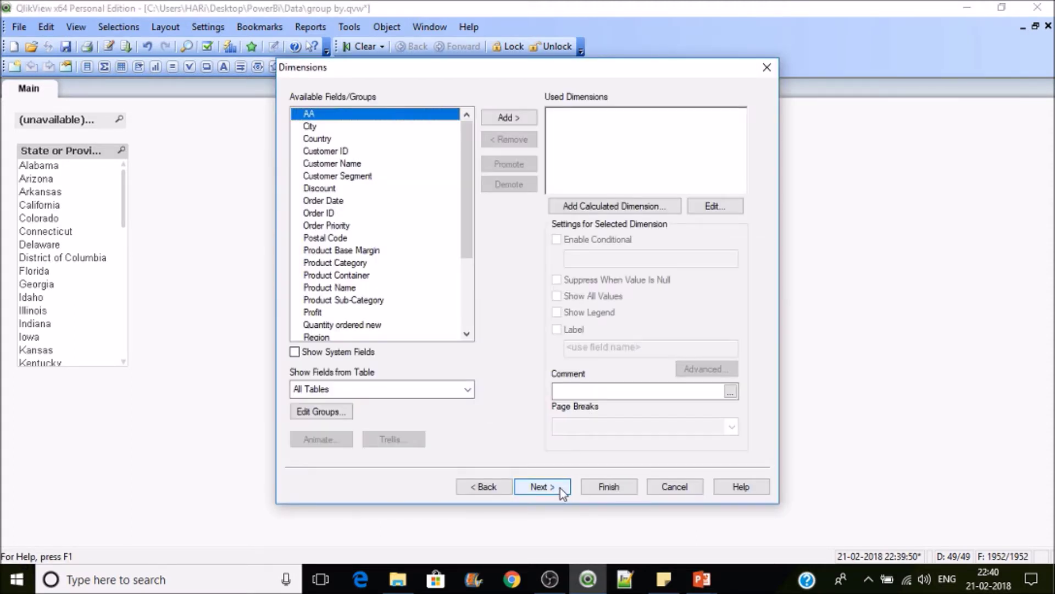
Set State or Province as dimension and sum(Sales) as expression, finish, and save
left_click(337, 251)
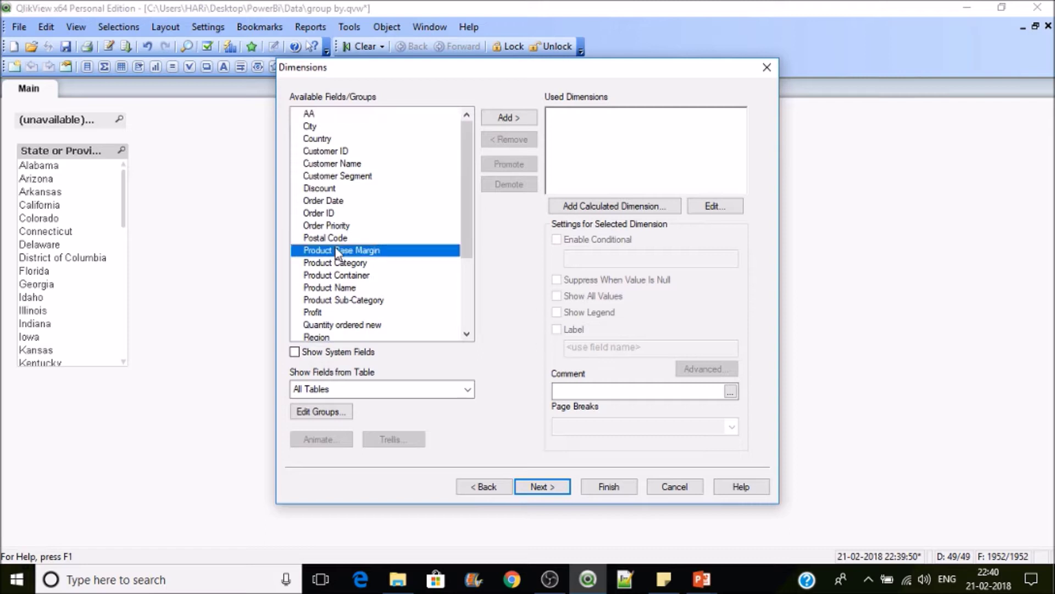
type("st")
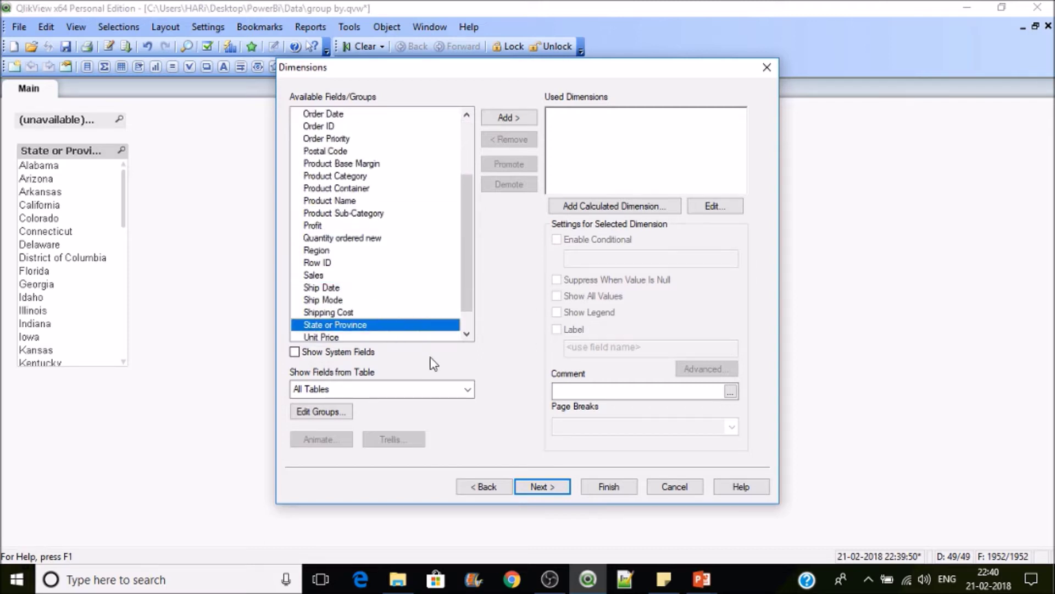
left_click(517, 118)
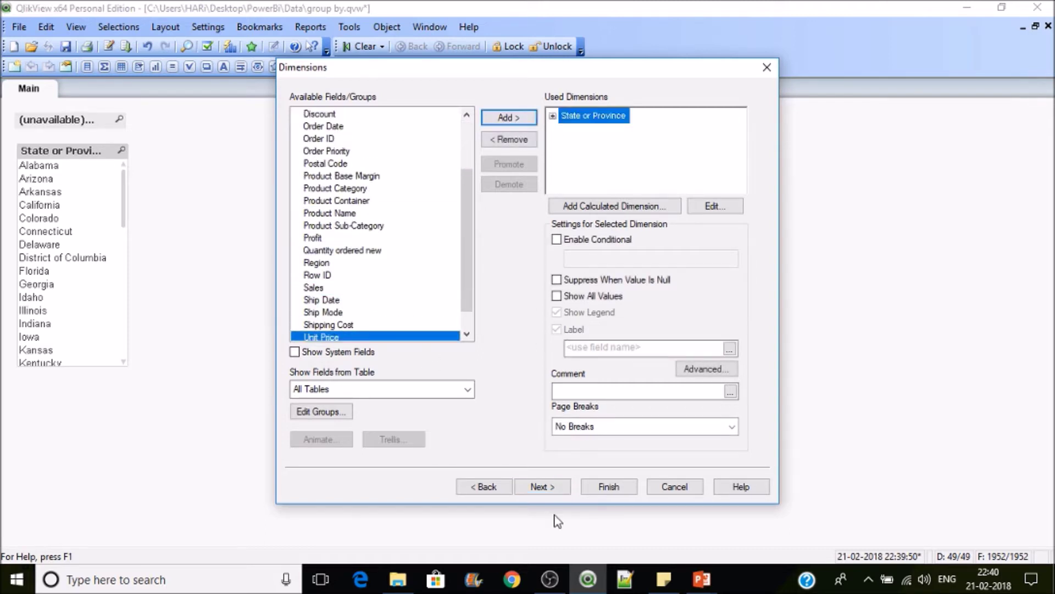
left_click(551, 487)
type("s")
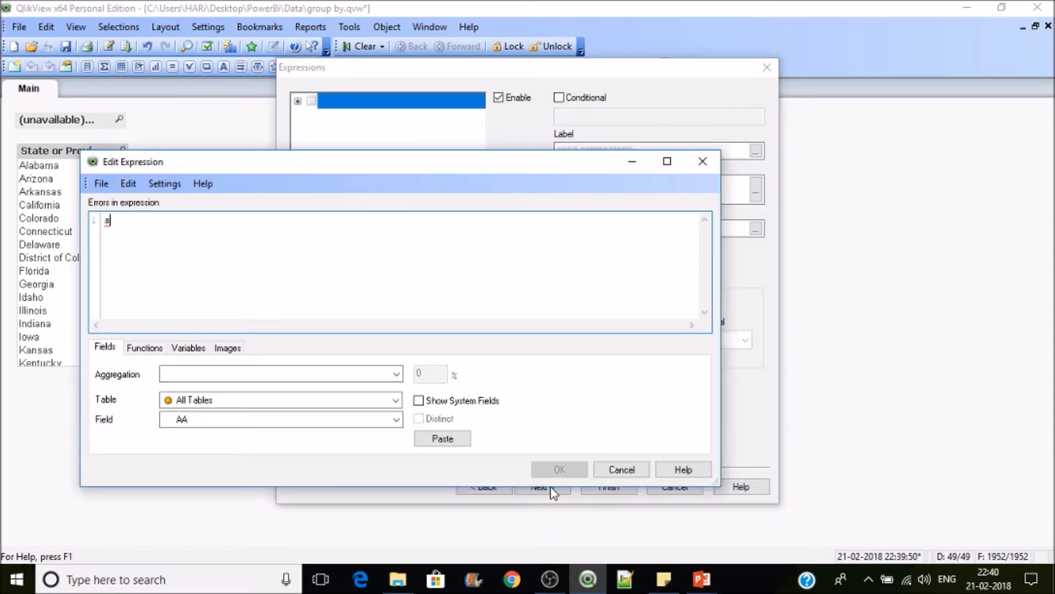
type("um(Sales")
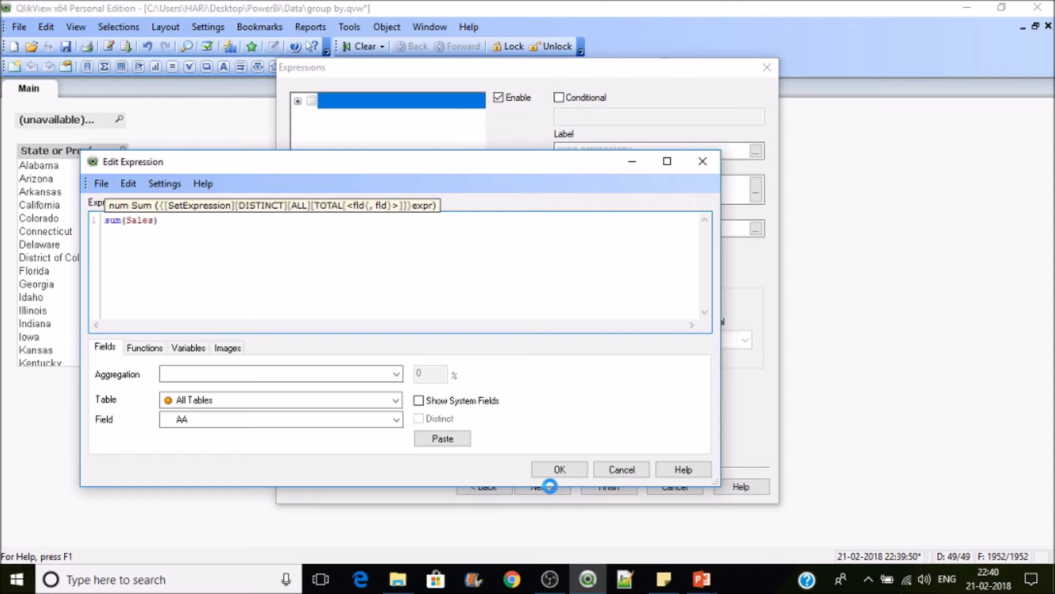
type(")")
left_click(559, 471)
left_click(600, 485)
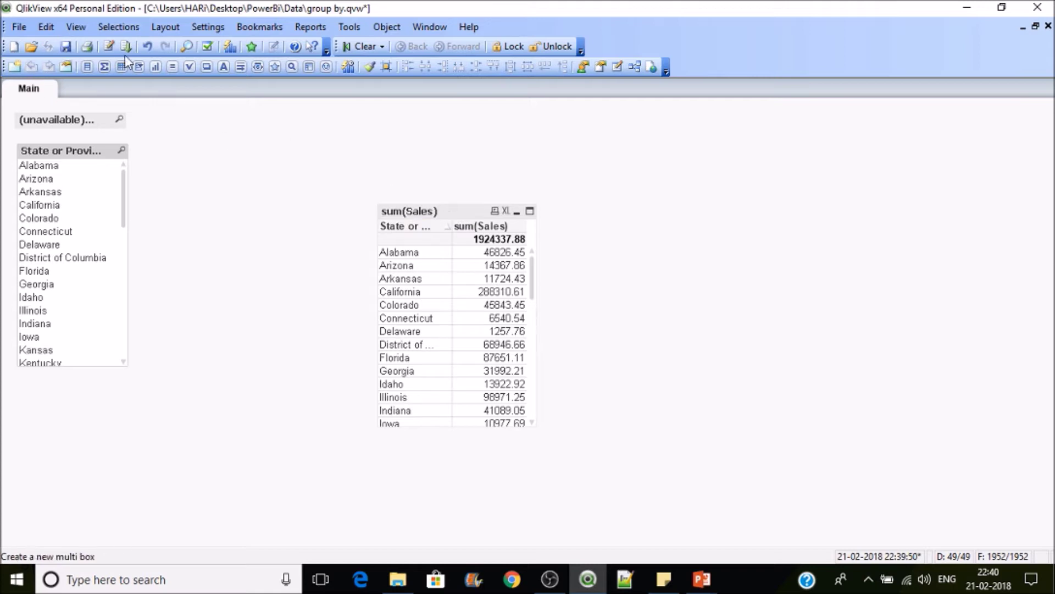
left_click(67, 47)
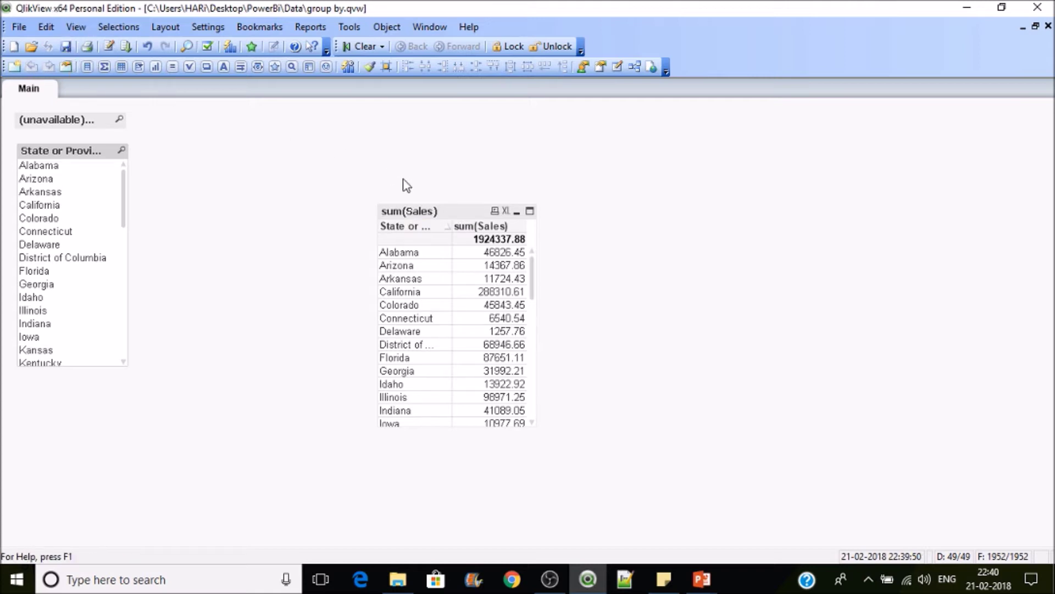
Drag the sum(Sales) straight table up and left beside the State or Province list box
left_click_drag(407, 212, 279, 144)
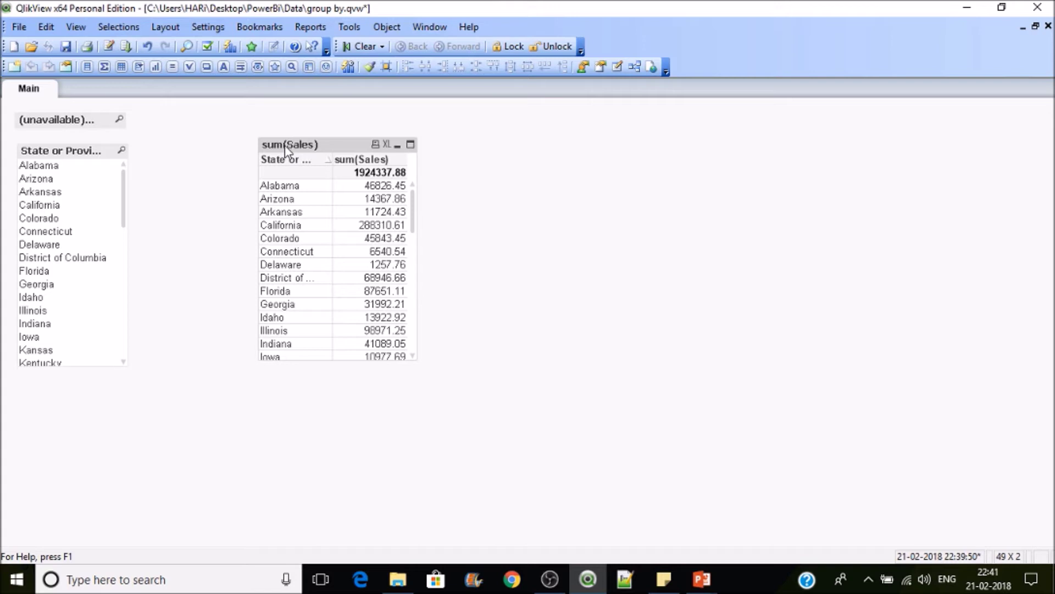
left_click(285, 146)
left_click(285, 147)
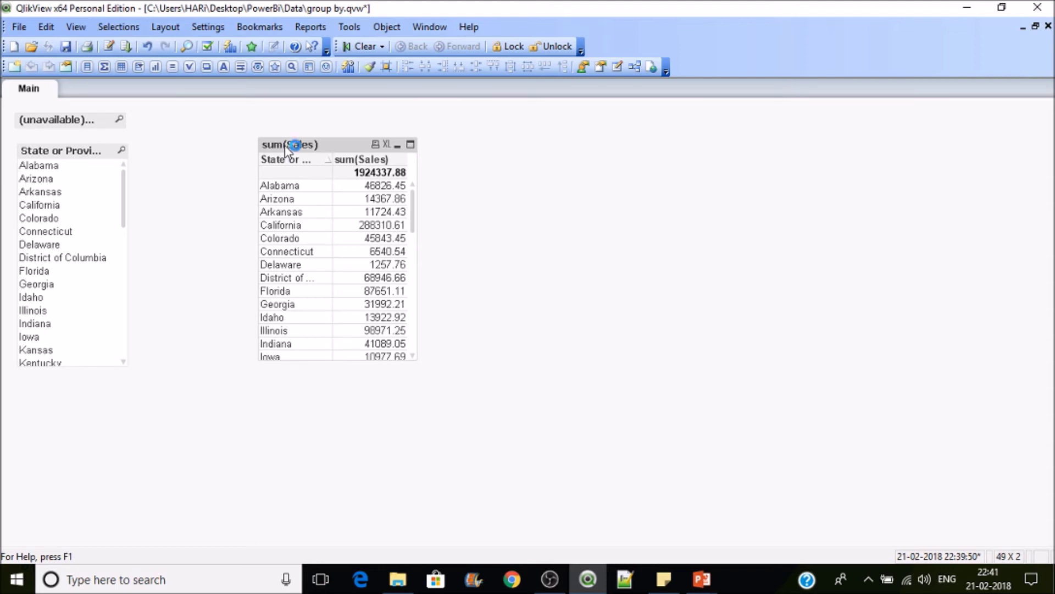